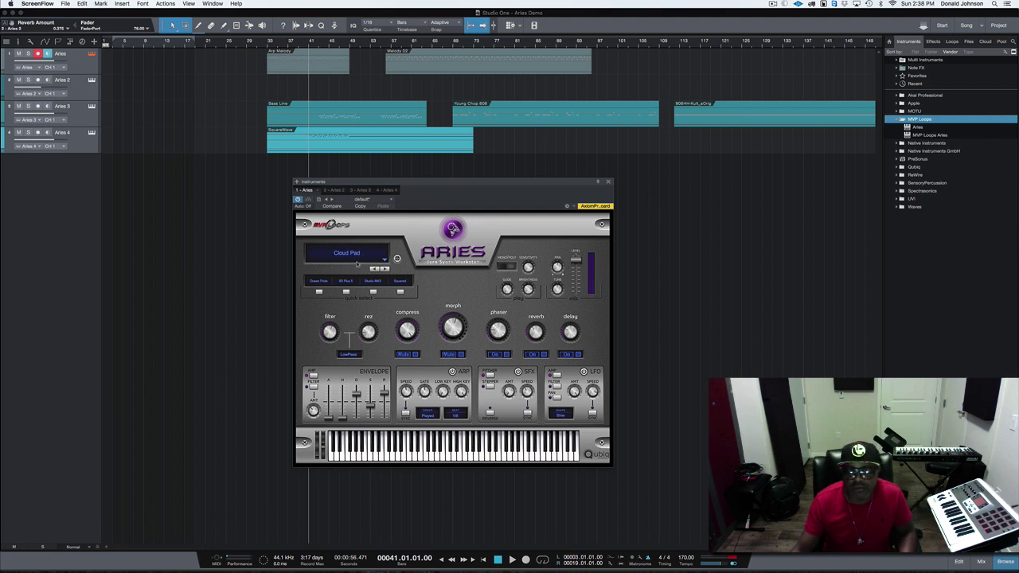
Step: Adjust the morph amount slightly on the Cloud Pad patch
left_click(332, 417)
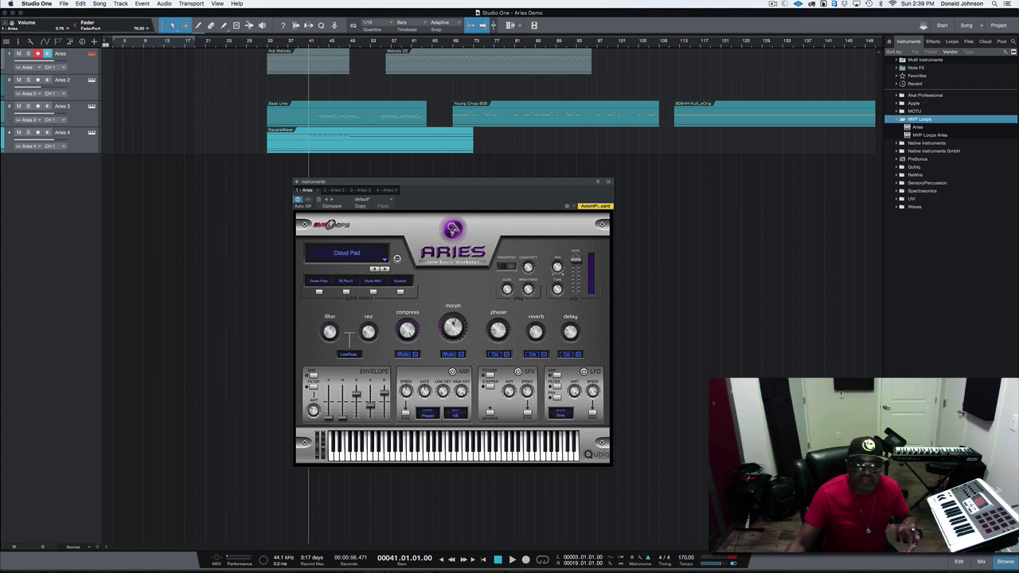
left_click_drag(452, 327, 449, 334)
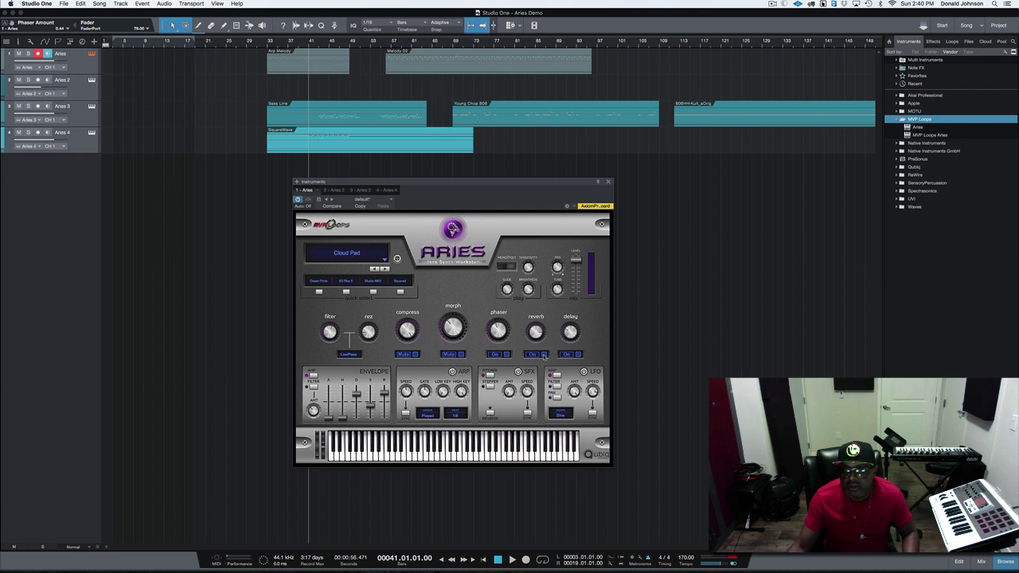
Step: Examine the reverb's detailed settings and its available room types on the Cloud Pad patch
left_click(543, 355)
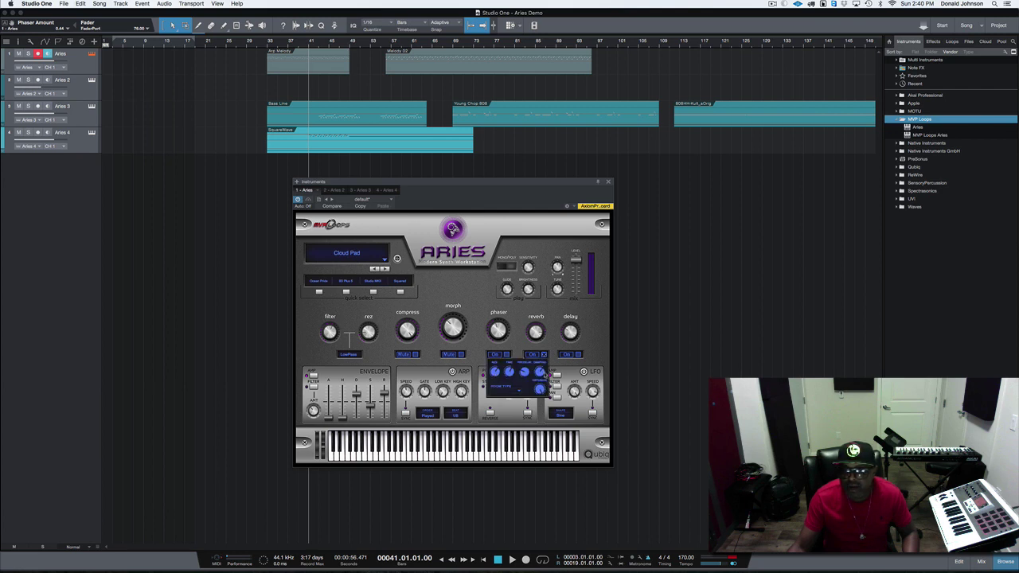
left_click(520, 391)
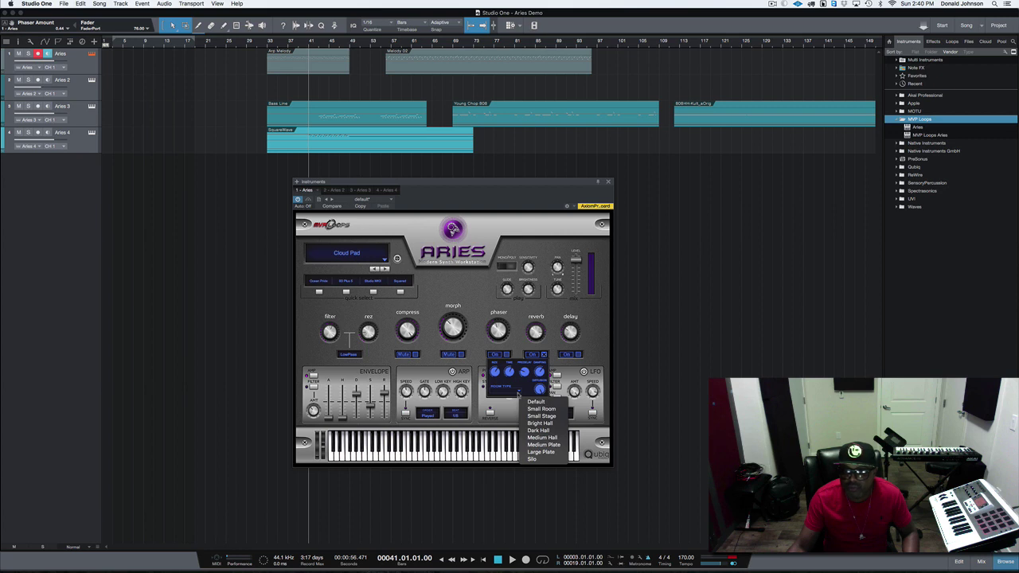
left_click(519, 395)
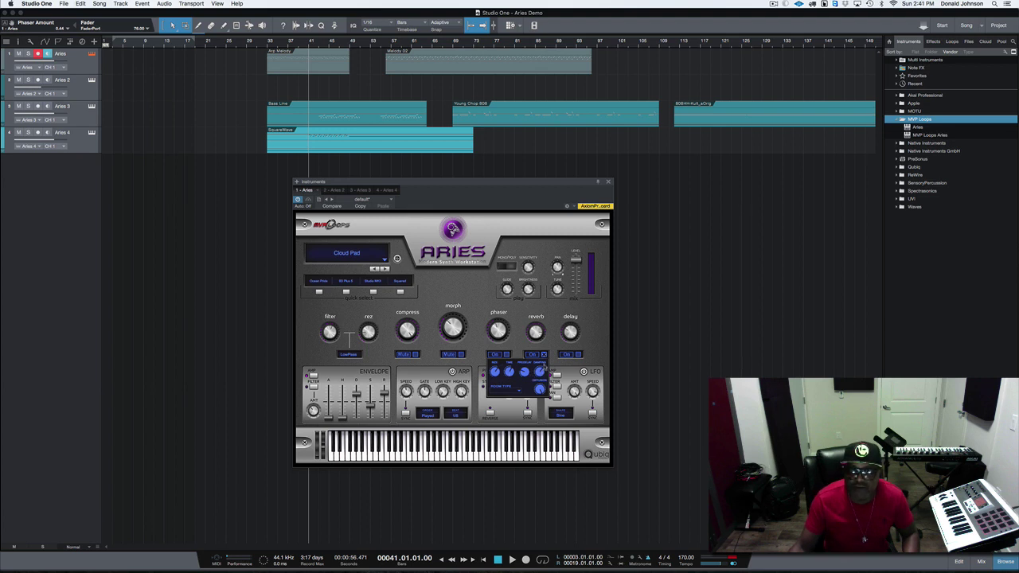
left_click(545, 356)
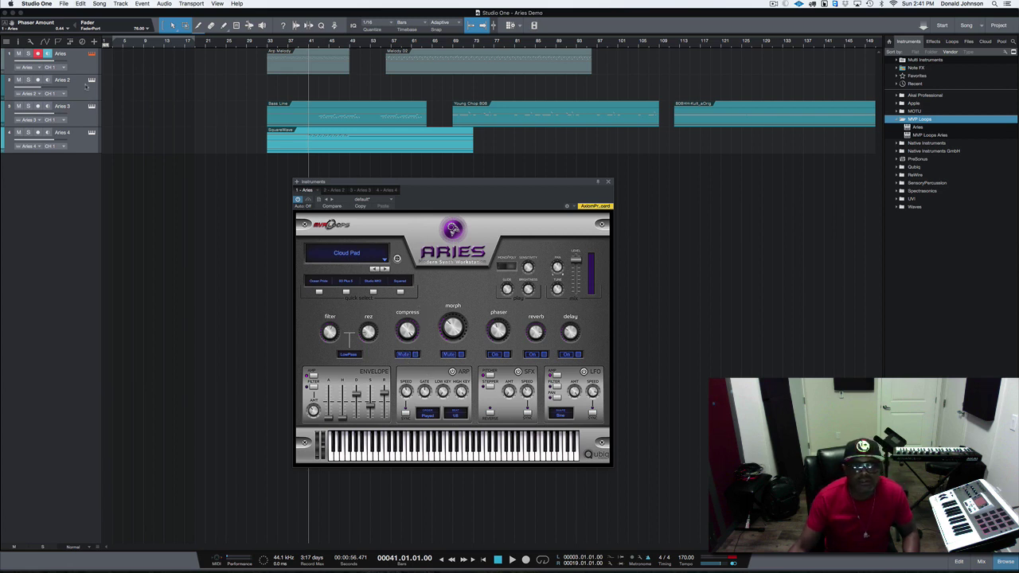
Step: Select the Aries 2 track and show its Aries instrument with the Wandering patch
left_click(44, 86)
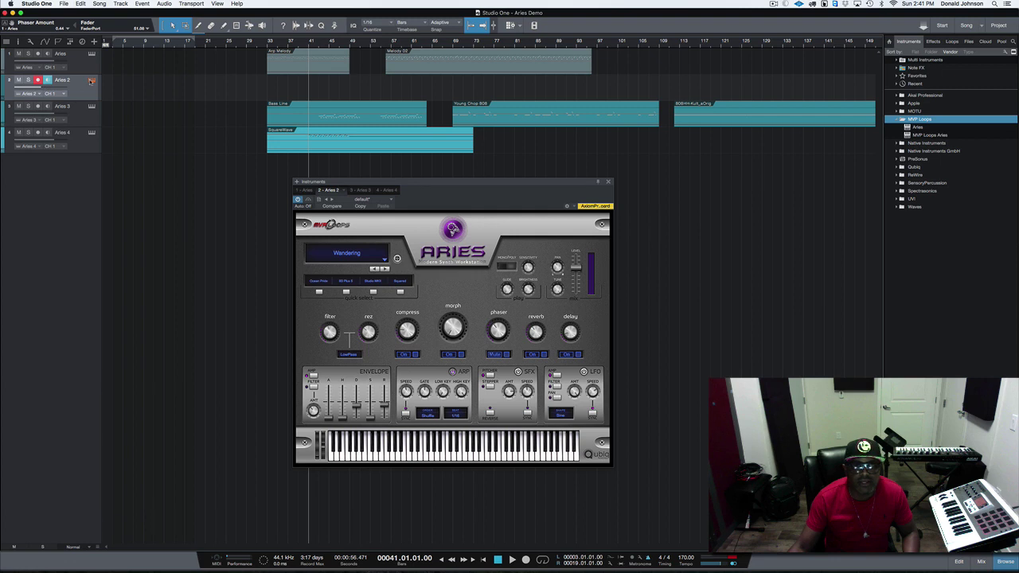
left_click(92, 80)
left_click(92, 80)
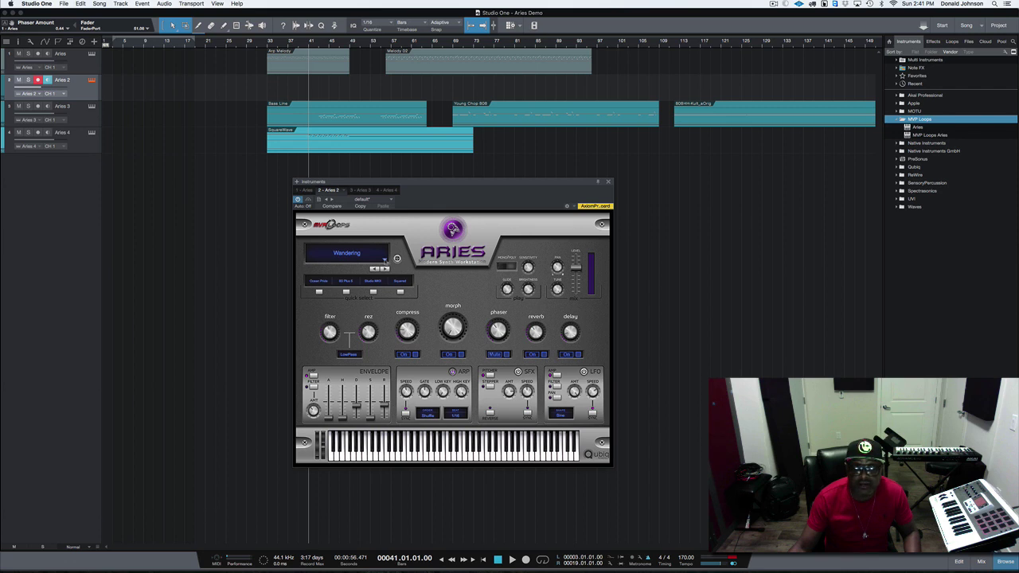
Step: Browse the default content preset categories of the Aries 2 instrument, including Arp, Guitars and Organs
left_click(385, 261)
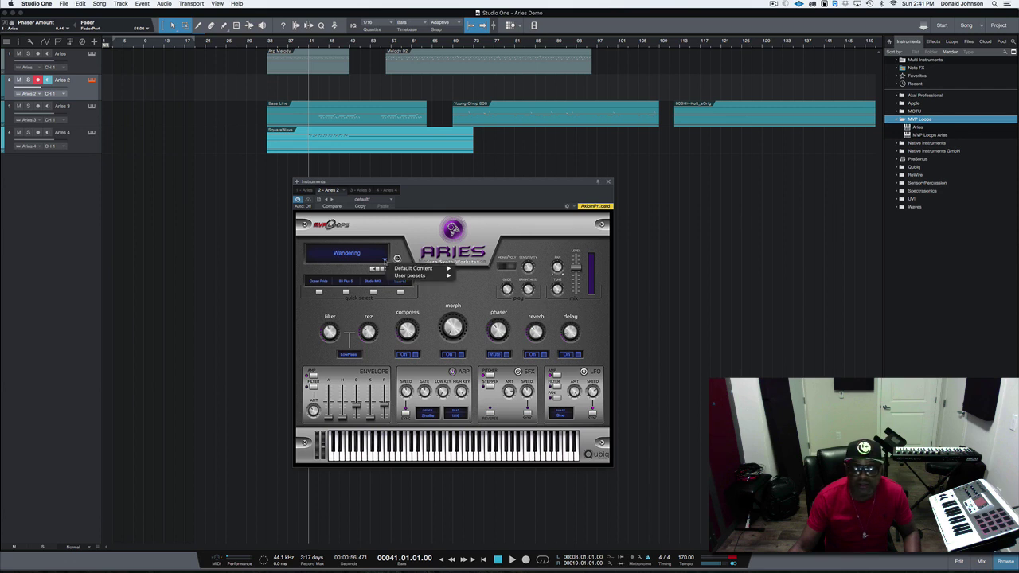
mouse_move(414, 268)
mouse_move(477, 269)
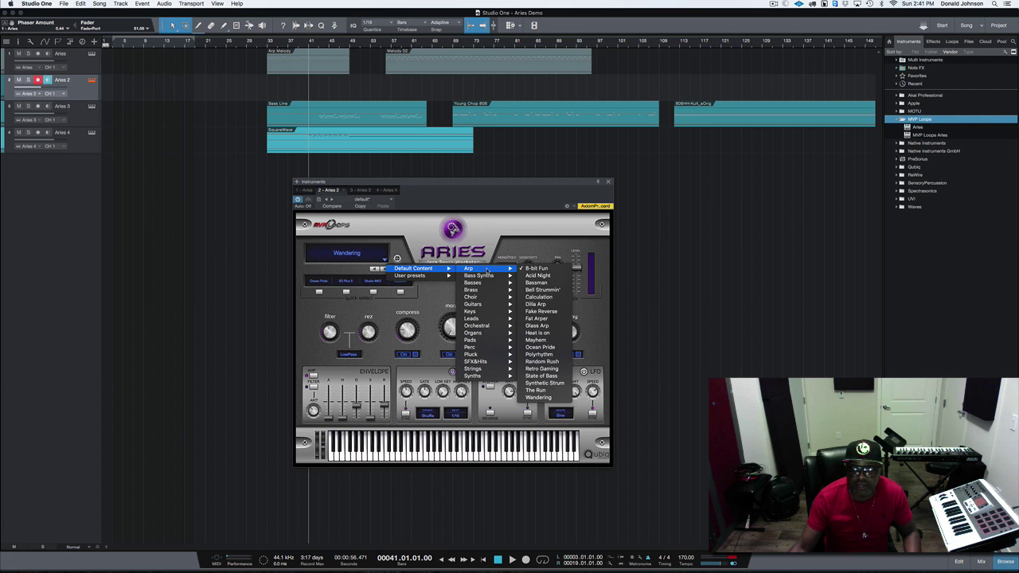
mouse_move(495, 307)
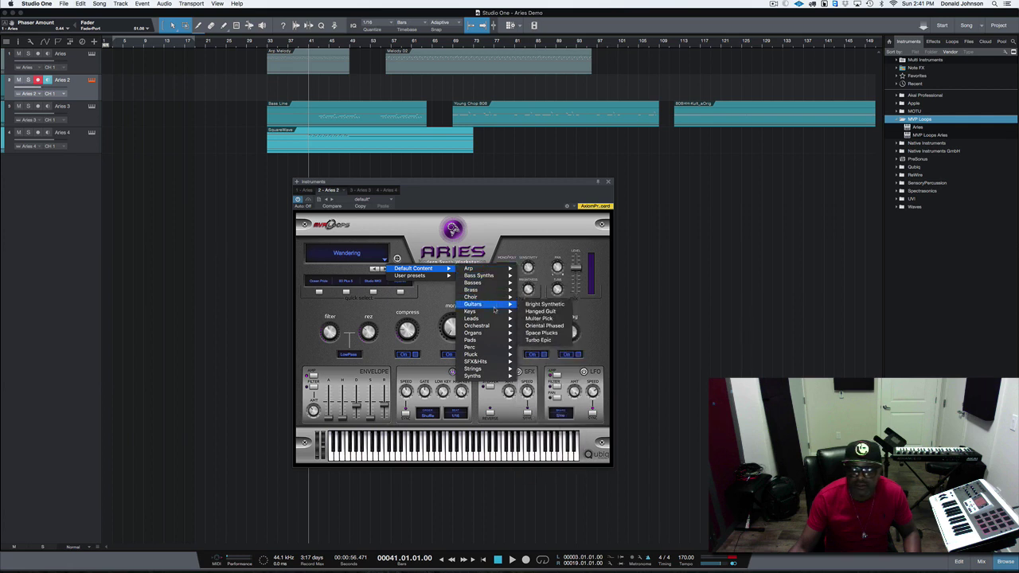
mouse_move(500, 333)
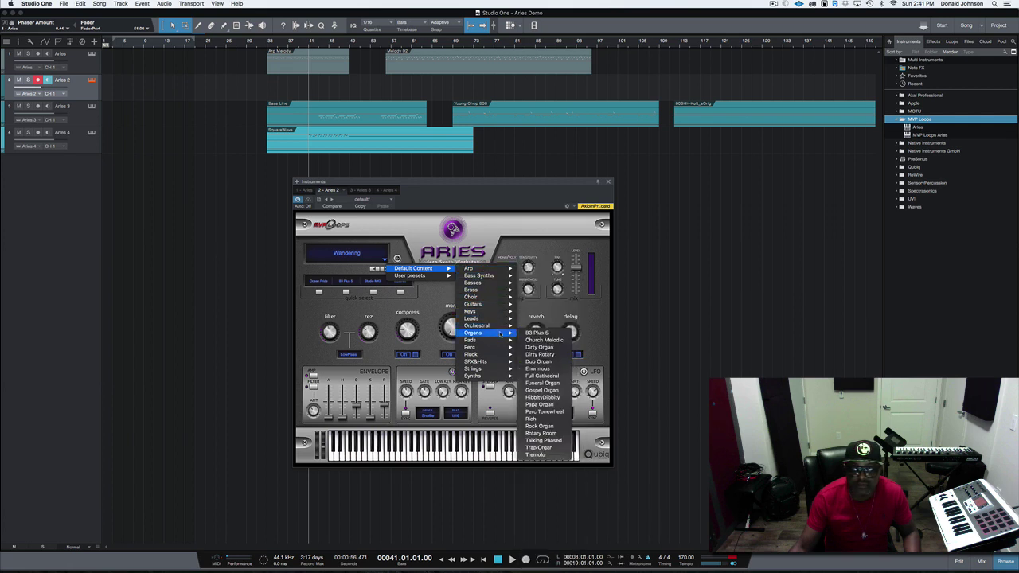
left_click(420, 206)
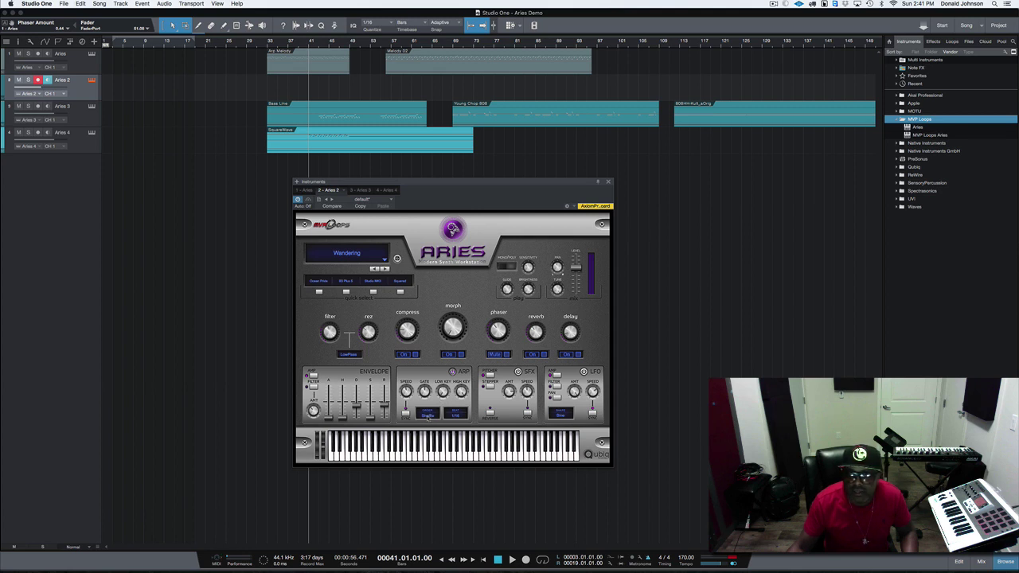
Step: Try the arpeggiator's Down and Random play orders on the Wandering patch
left_click(428, 415)
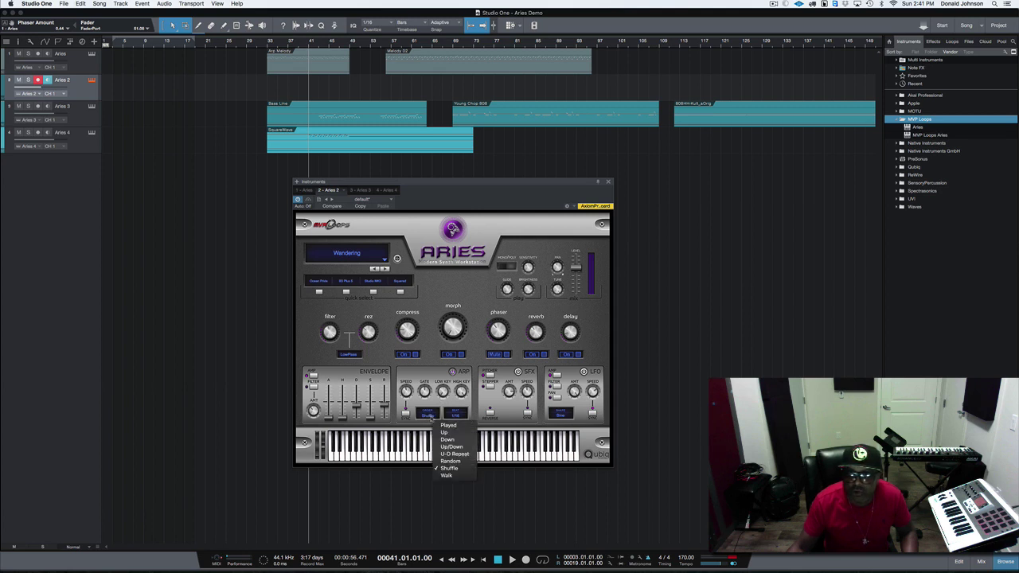
left_click(457, 441)
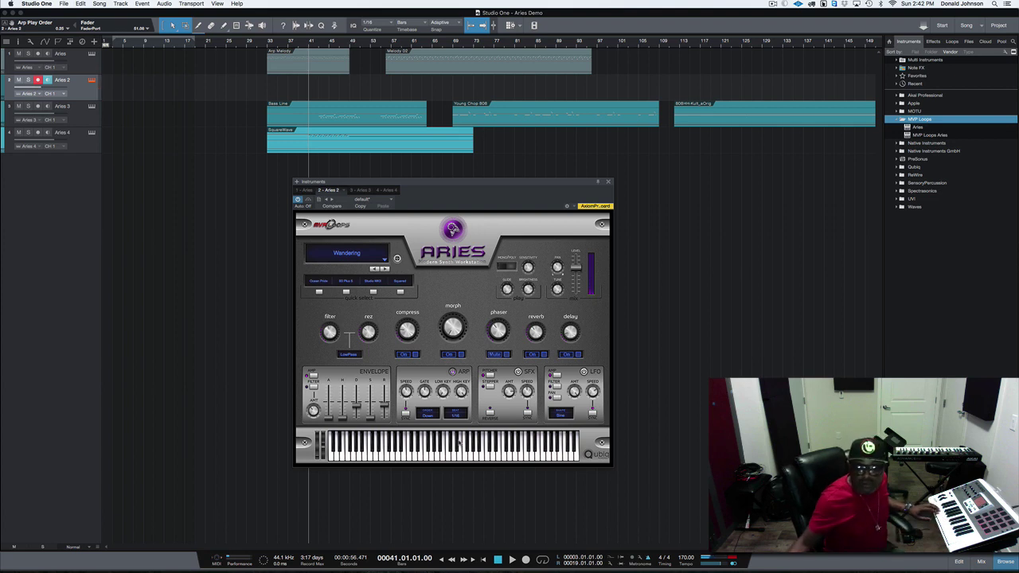
left_click(432, 420)
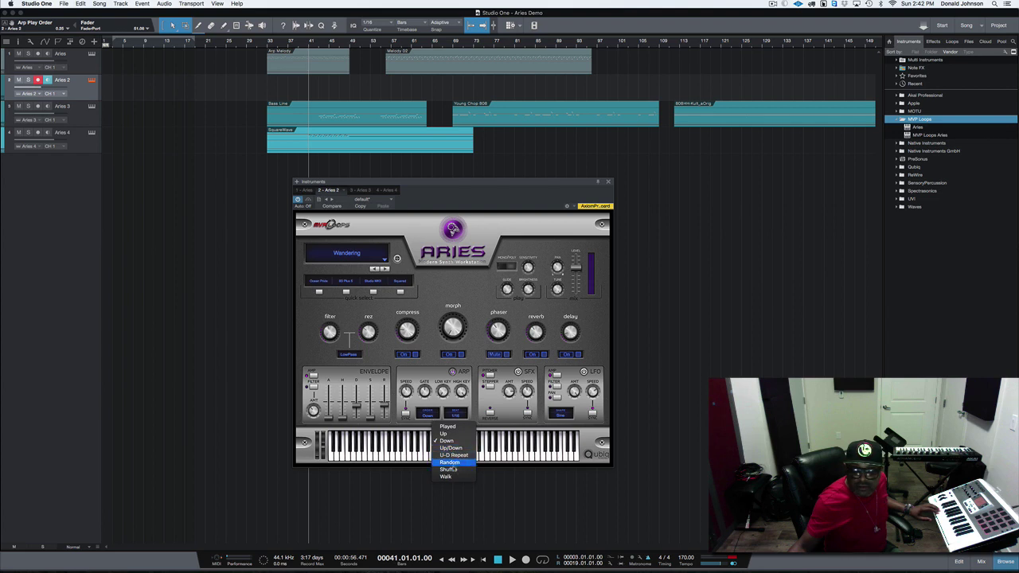
left_click(451, 461)
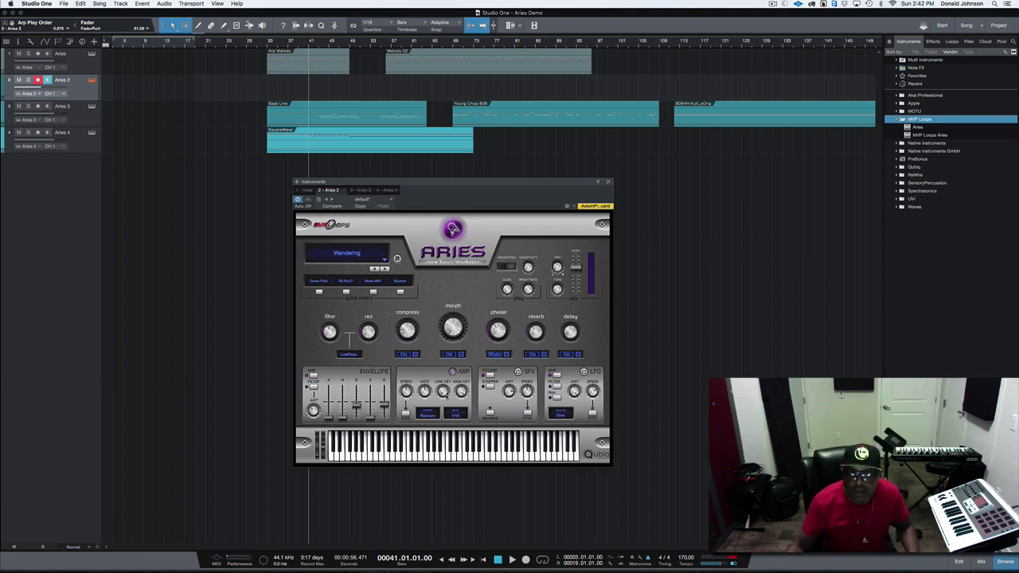
Step: Set the Wandering patch's arpeggiator play order to Up and its beat division to 1/8
left_click(431, 418)
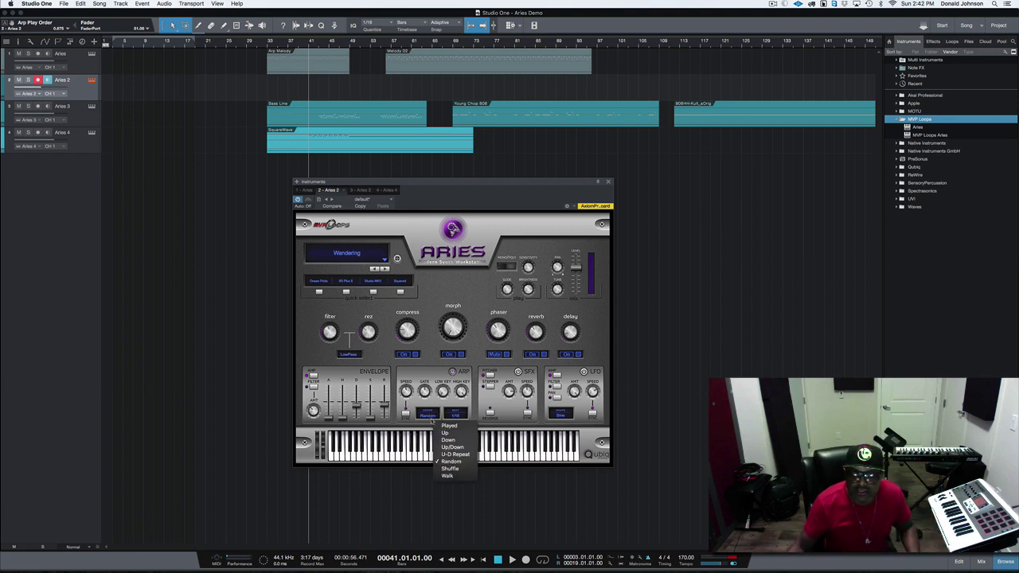
left_click(445, 432)
left_click(456, 414)
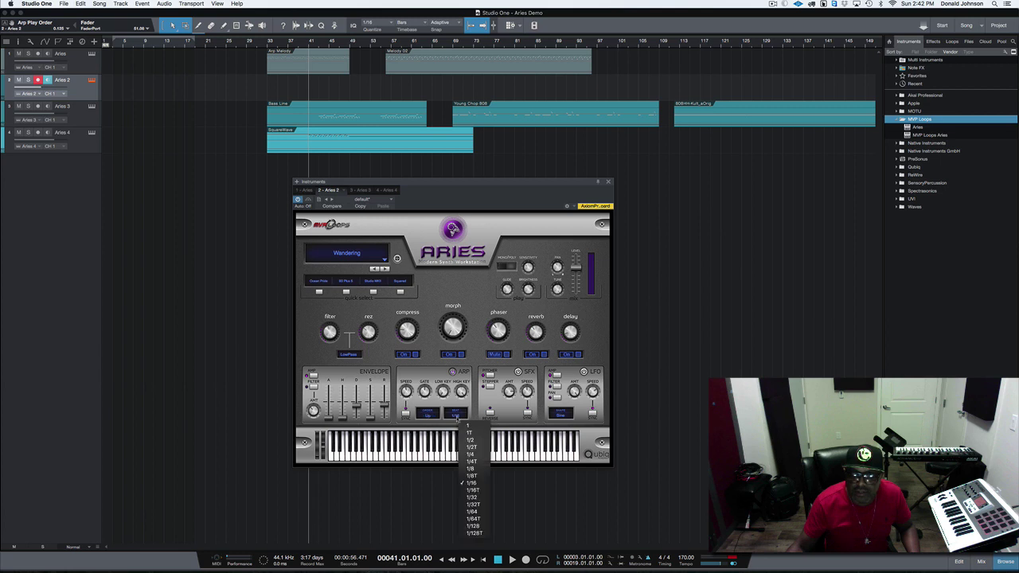
left_click(480, 470)
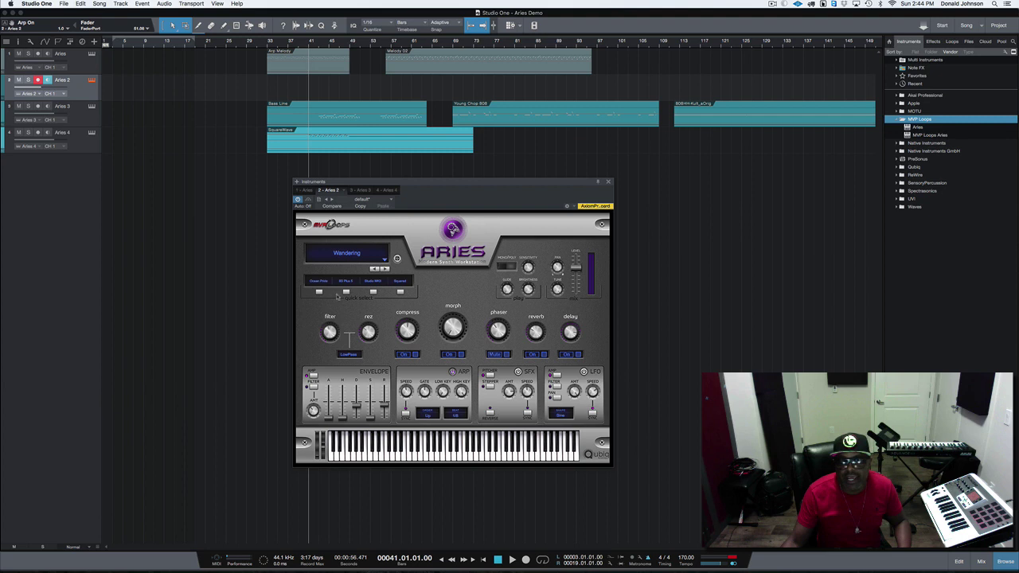
Step: Select the Aries 3 track and set the Ambient Trap Bass patch's filter type to HighPass
left_click(82, 120)
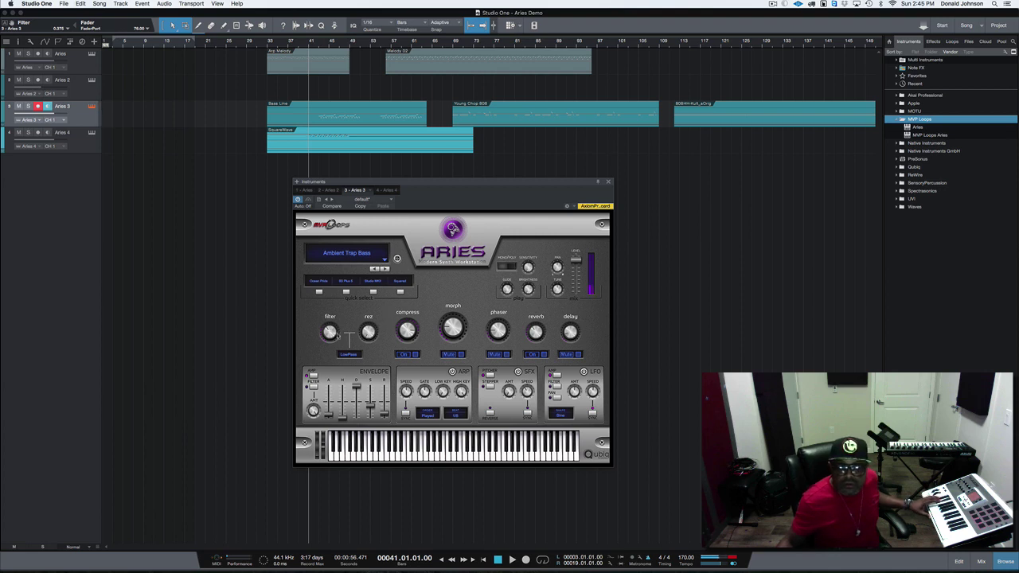
left_click(353, 355)
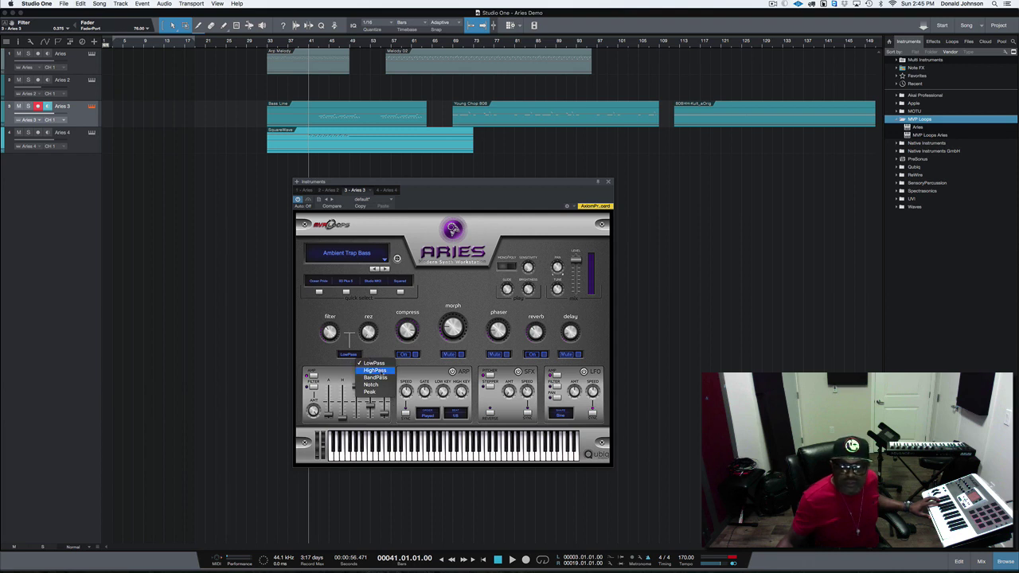
left_click(377, 371)
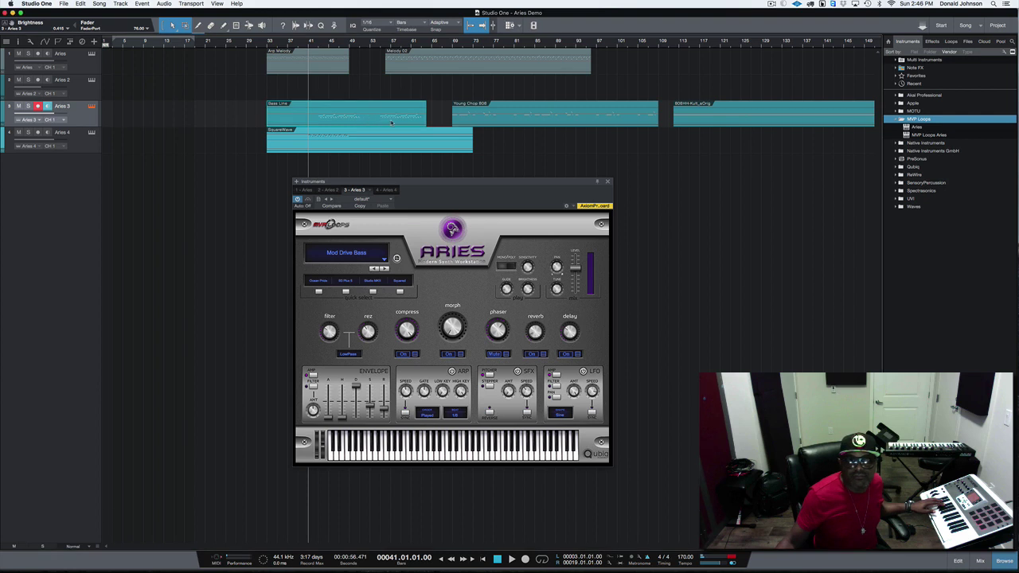
Step: Move the Bass Line clip to bar 1 and play it from bar 10 with the Mod Drive Bass patch's LFO turned on
left_click_drag(391, 121, 199, 121)
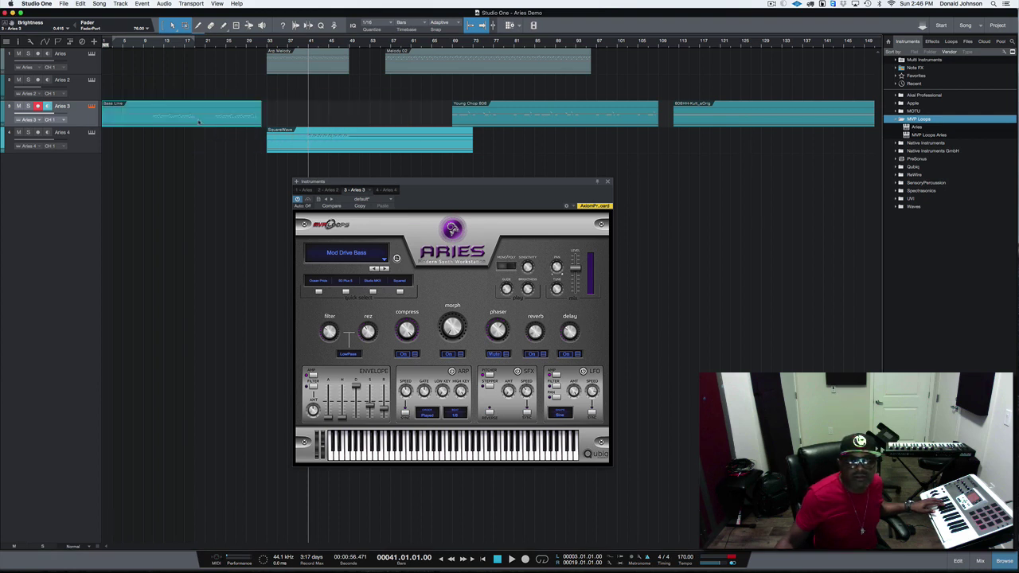
left_click(149, 69)
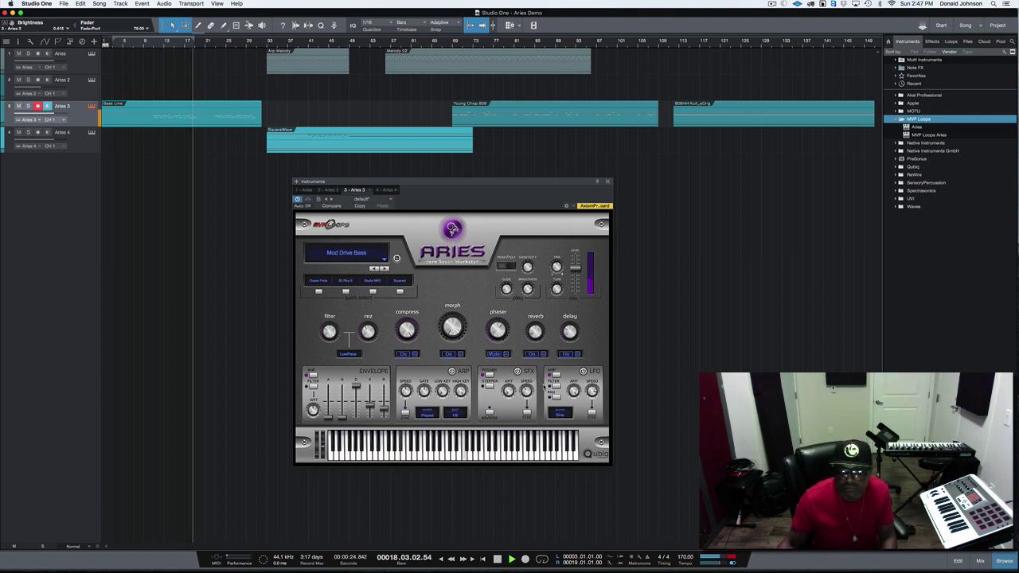
key("space")
left_click(583, 372)
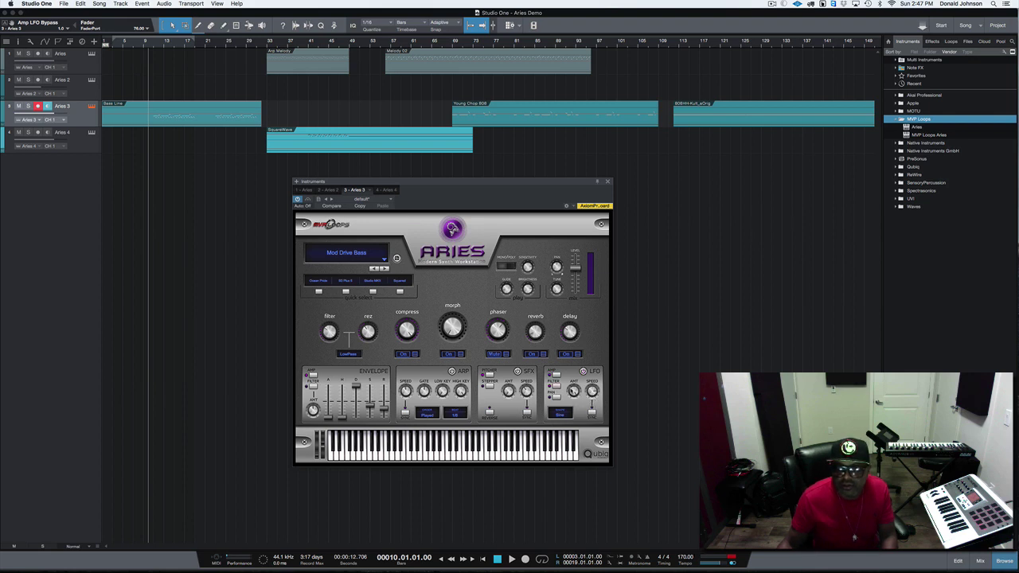
key("space")
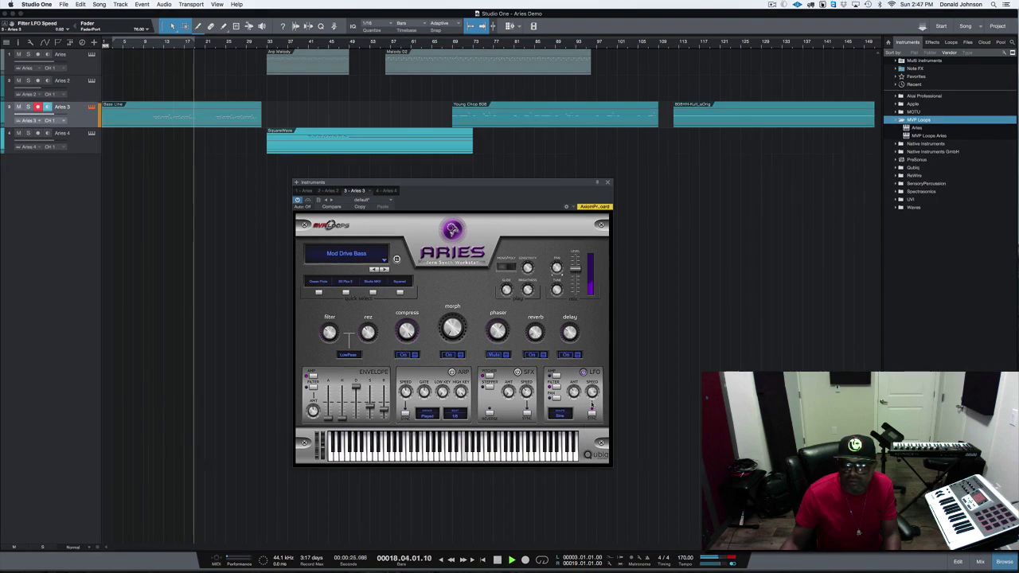
Step: Move the Bass Line clip to about bar 36 and the SquareWave clip on the Aries 4 track to bar 1
left_click_drag(152, 120, 322, 110)
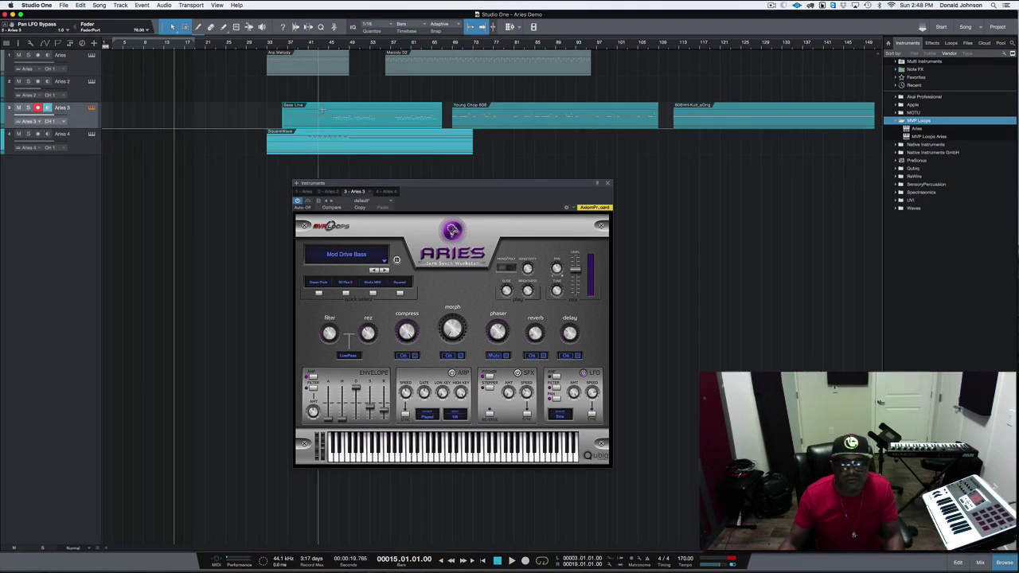
left_click(367, 149)
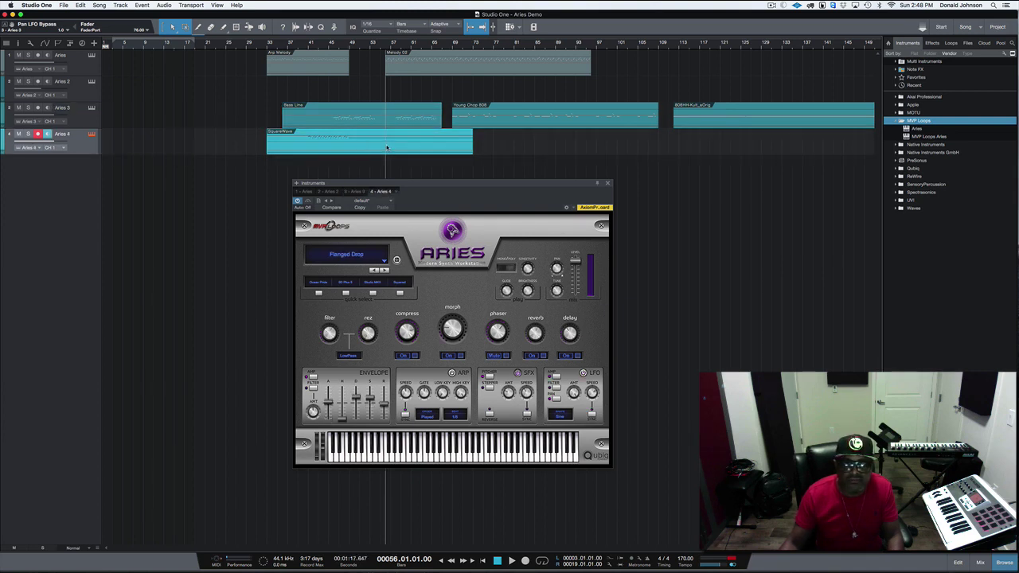
left_click_drag(386, 147, 189, 153)
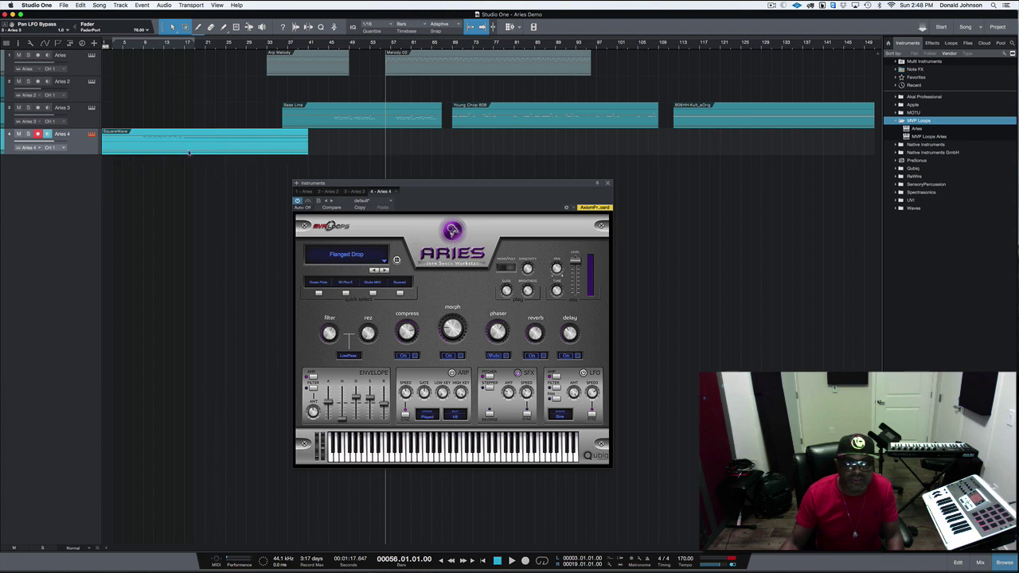
left_click(92, 133)
left_click(92, 134)
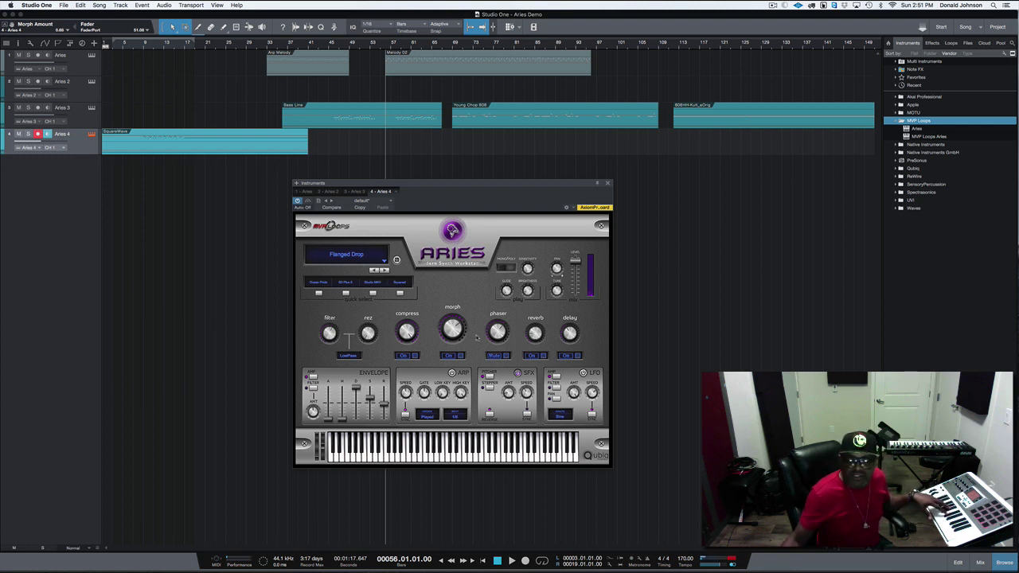
Step: Play the SquareWave clip from bar 9, increase the Aries 4 track's height, and stop playback
left_click(146, 44)
left_click(143, 45)
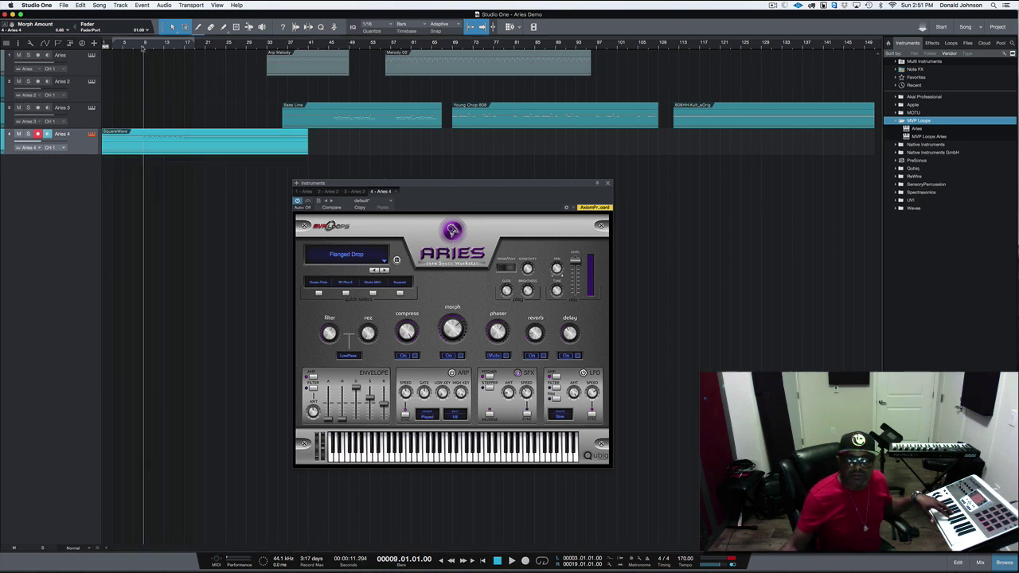
key("space")
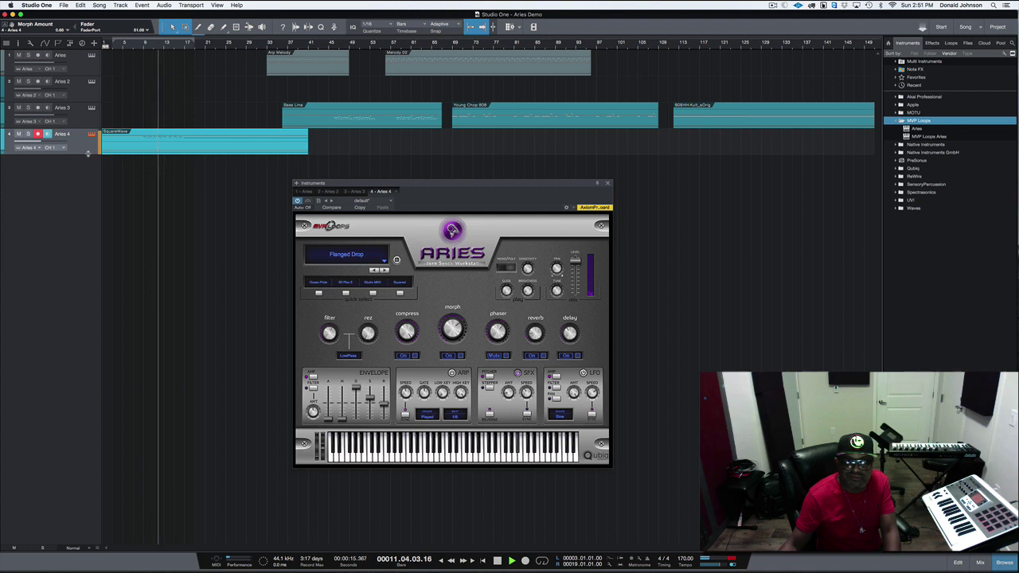
left_click_drag(87, 150, 96, 224)
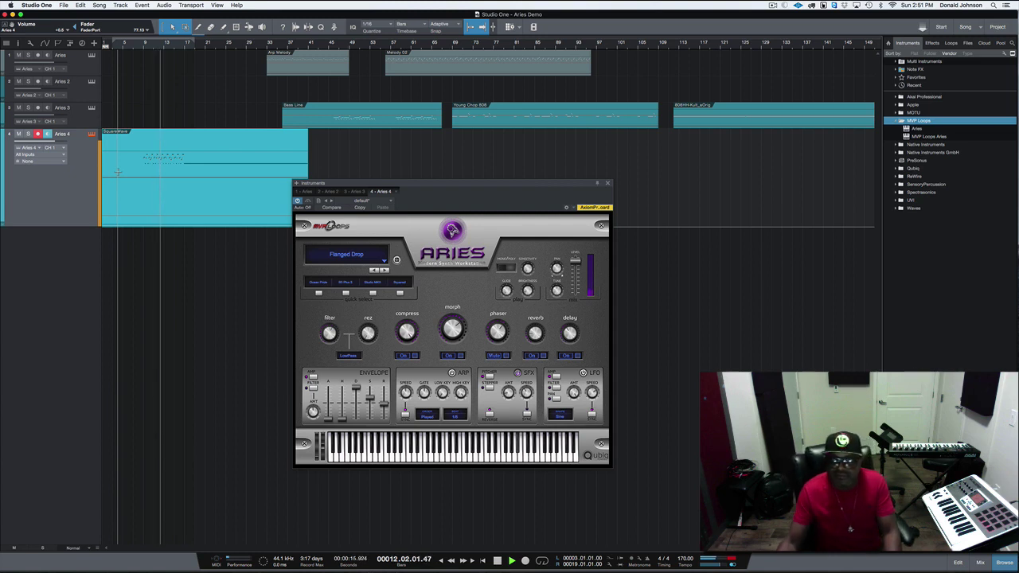
key("space")
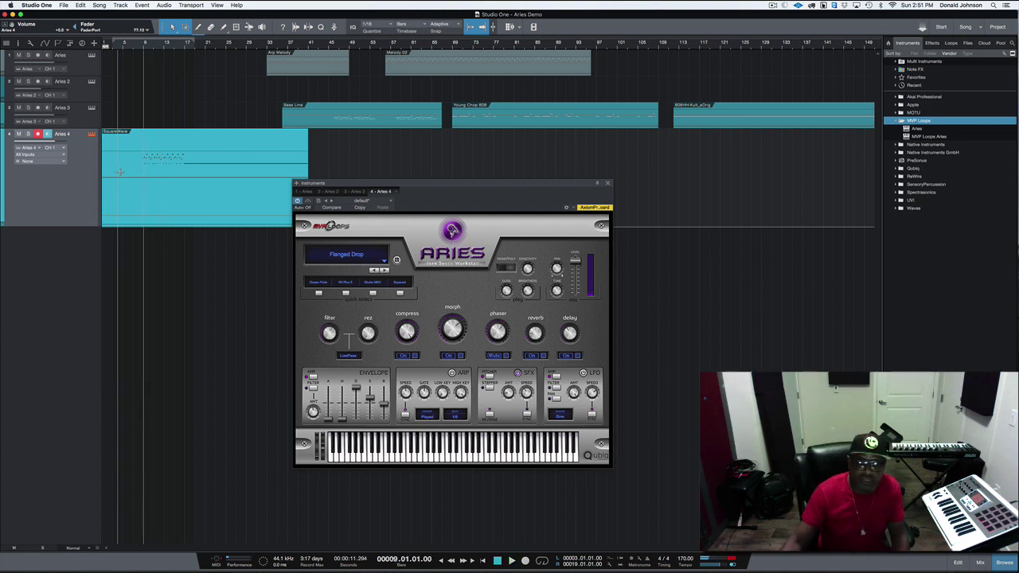
Step: Move the Aries instrument window clear of the SquareWave clip and load the Foggy Morning patch from the Strings presets
left_click_drag(493, 186, 592, 184)
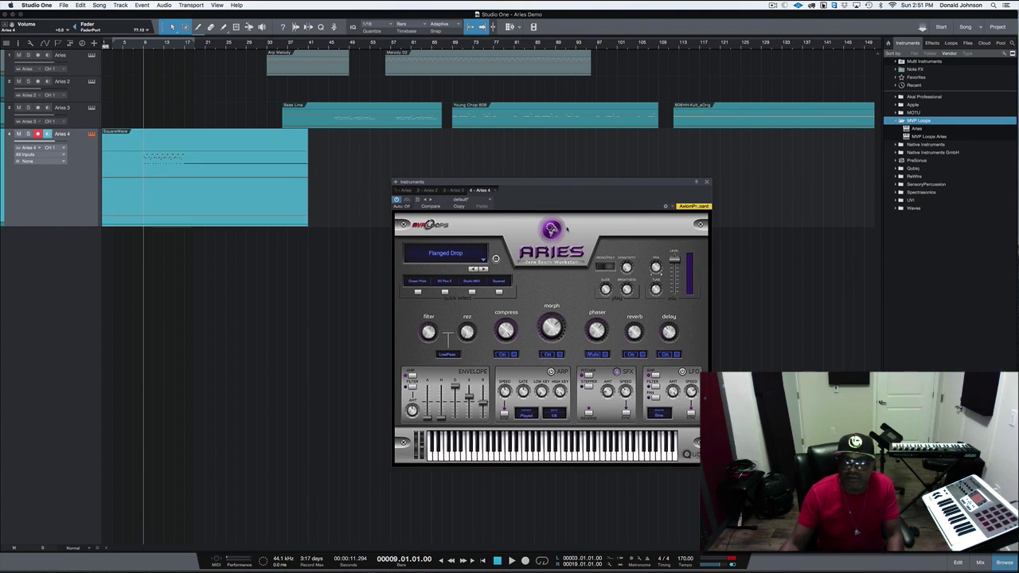
left_click(495, 259)
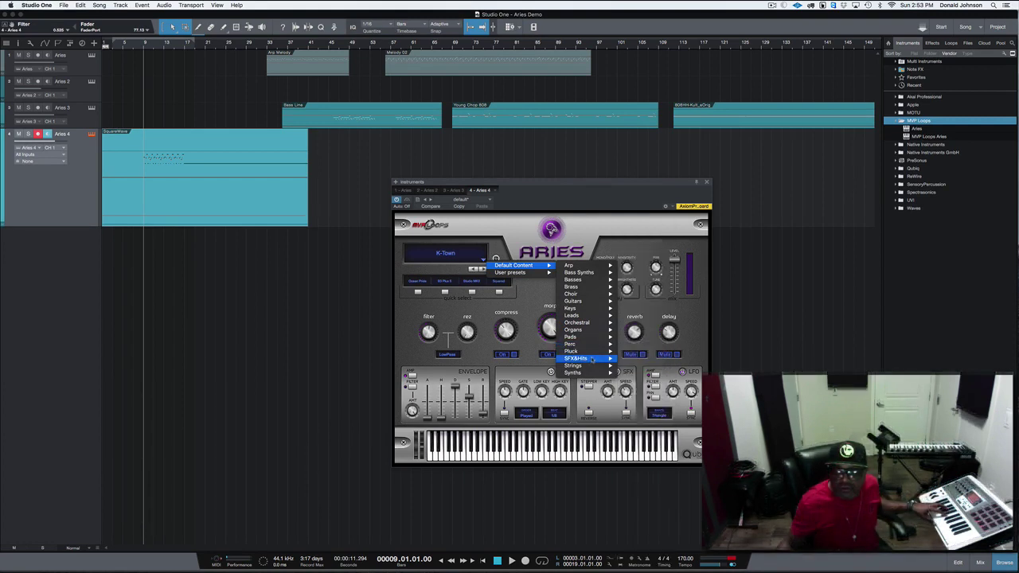
mouse_move(591, 366)
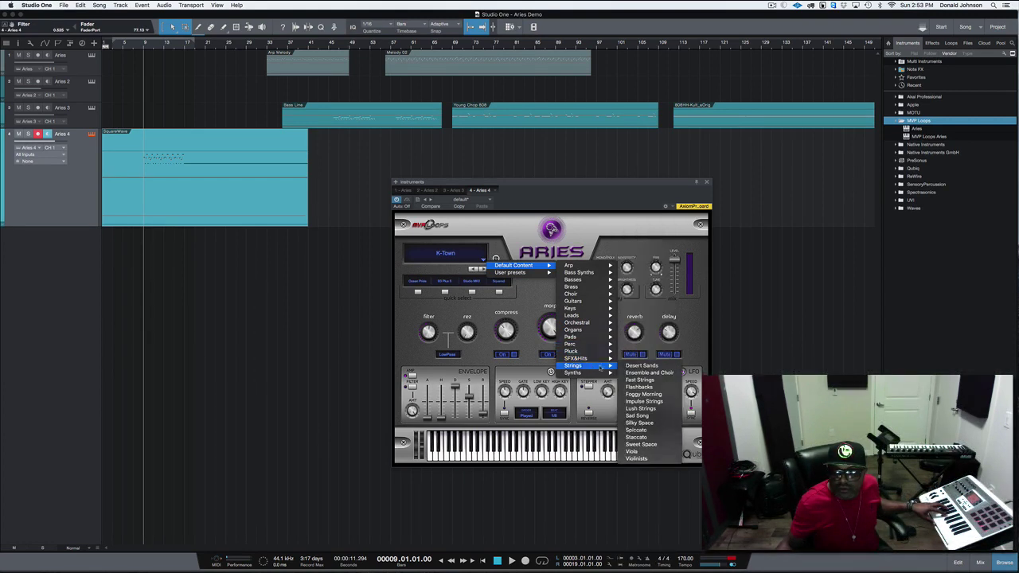
left_click(646, 394)
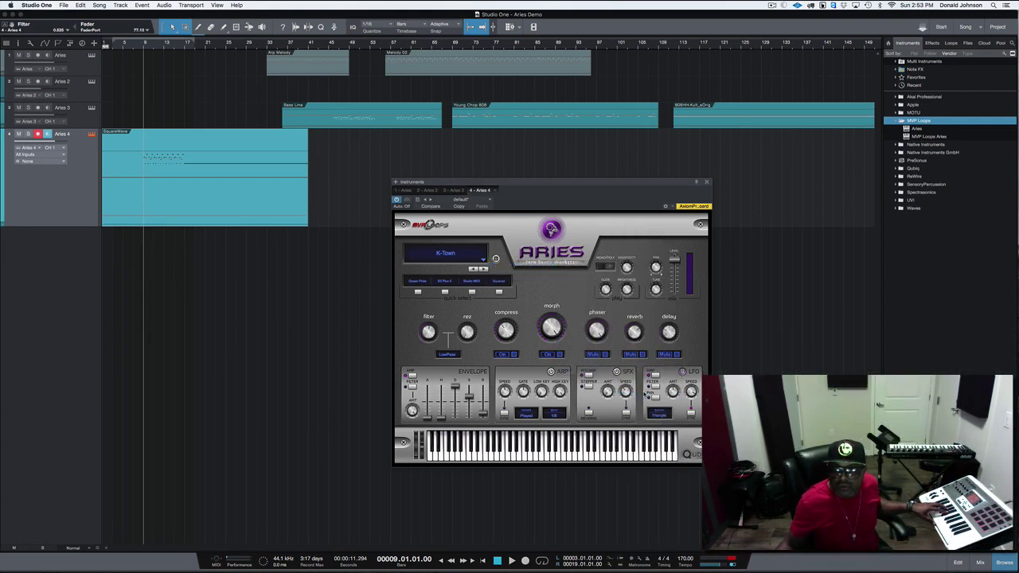
left_click(496, 255)
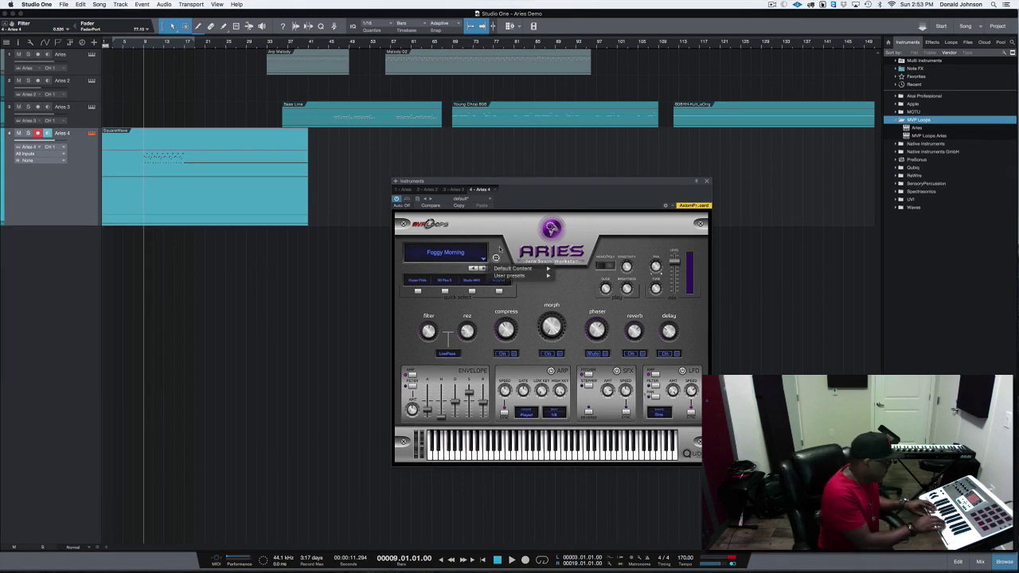
left_click(482, 269)
left_click(483, 269)
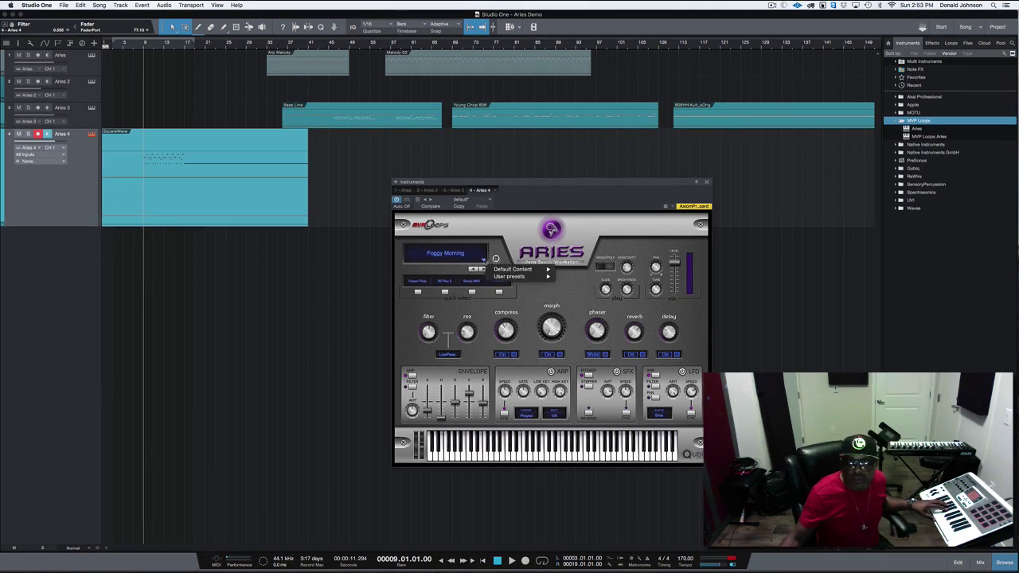
mouse_move(545, 270)
left_click(483, 269)
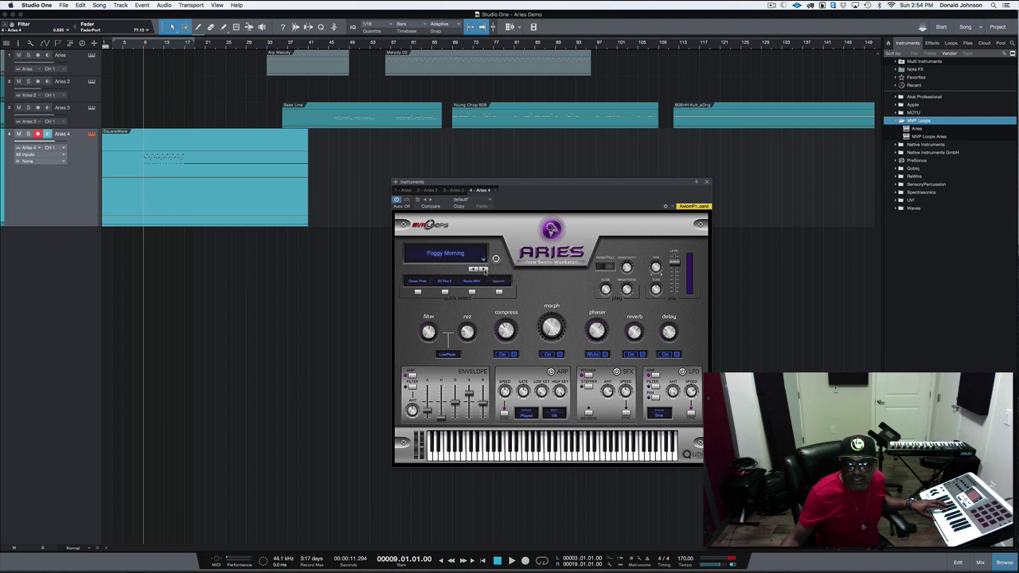
Step: Advance through the Strings patches to audition Impulse Strings and Lush Strings
left_click(483, 270)
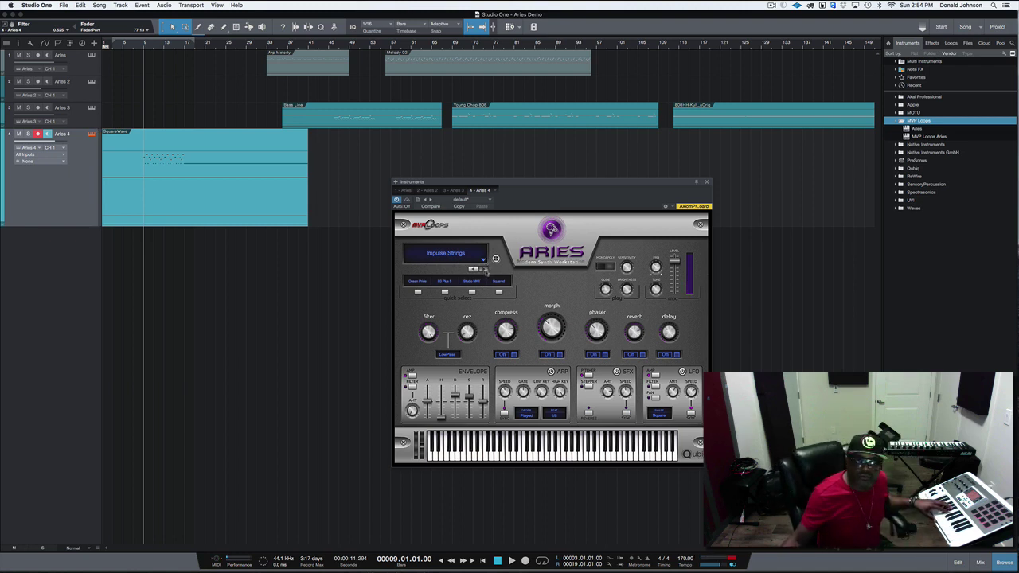
left_click(483, 270)
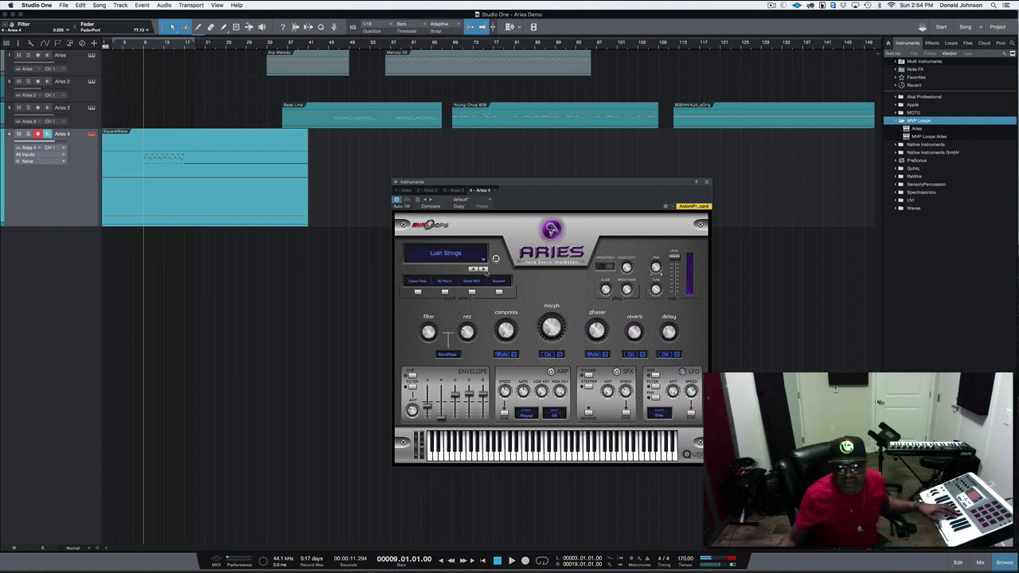
Step: Load another patch from the default presets after browsing the Orchestral category, and switch on the SFX section for the Gig patch
left_click(484, 259)
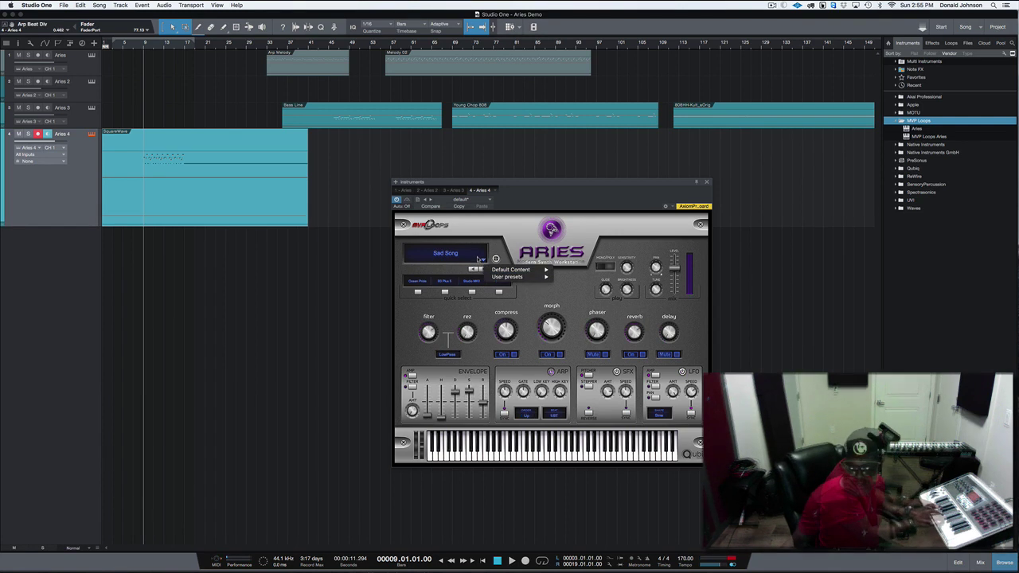
mouse_move(497, 271)
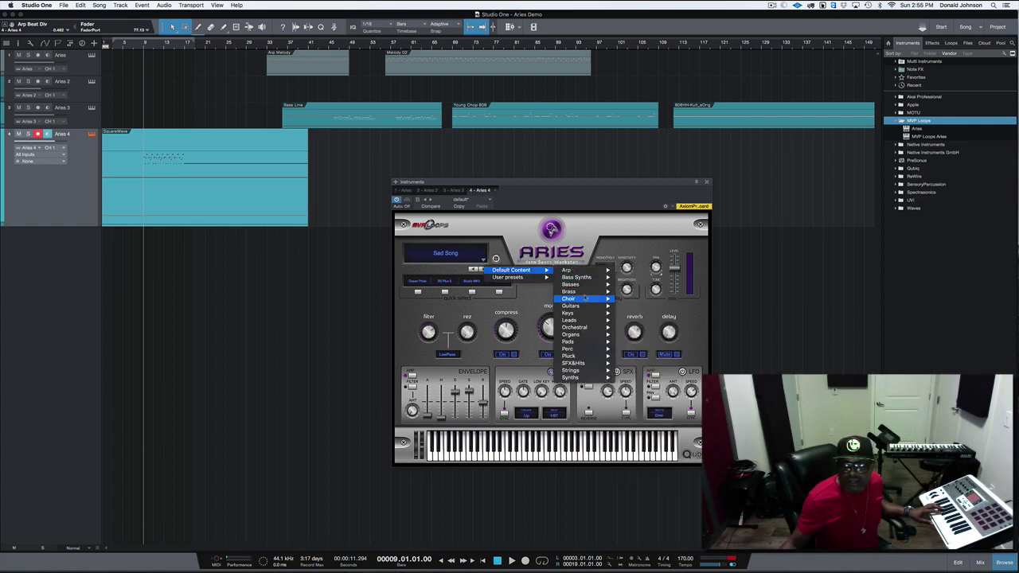
mouse_move(585, 298)
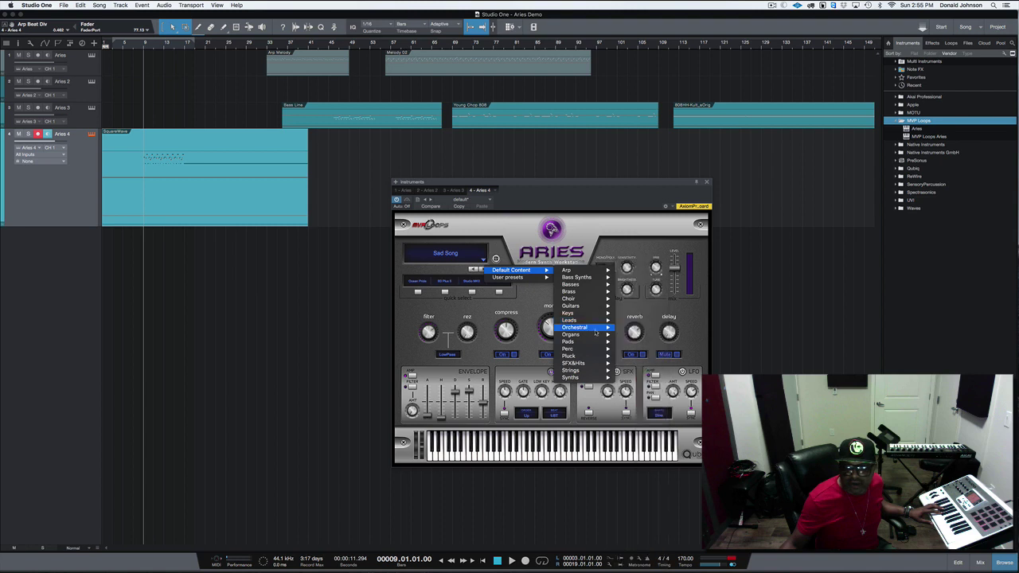
mouse_move(595, 335)
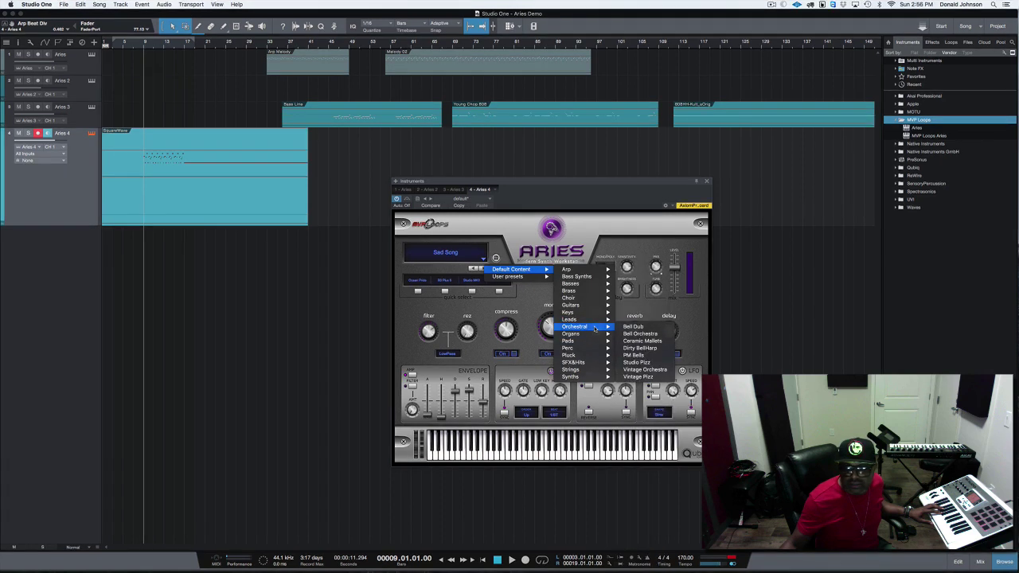
left_click(636, 320)
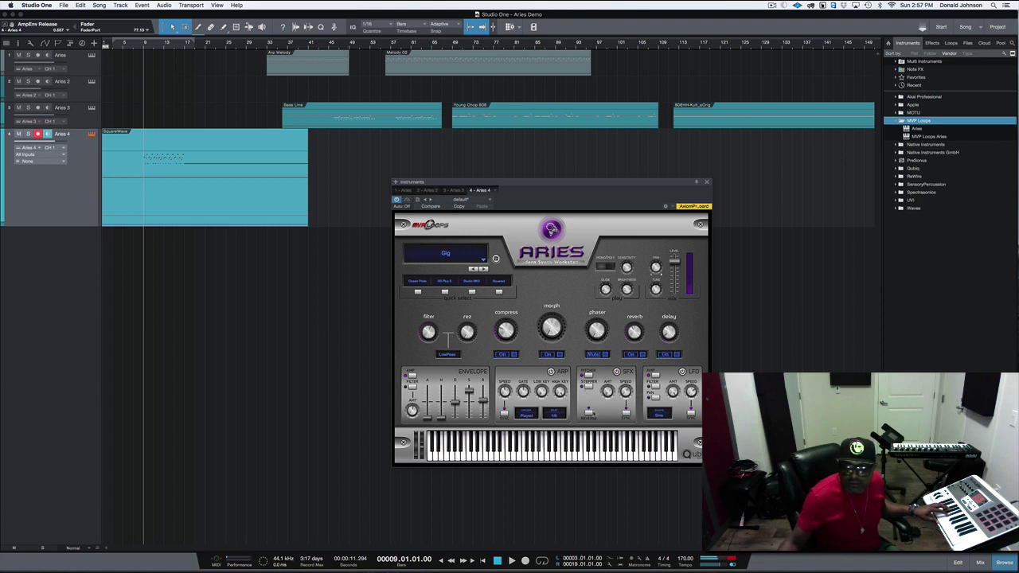
left_click(617, 372)
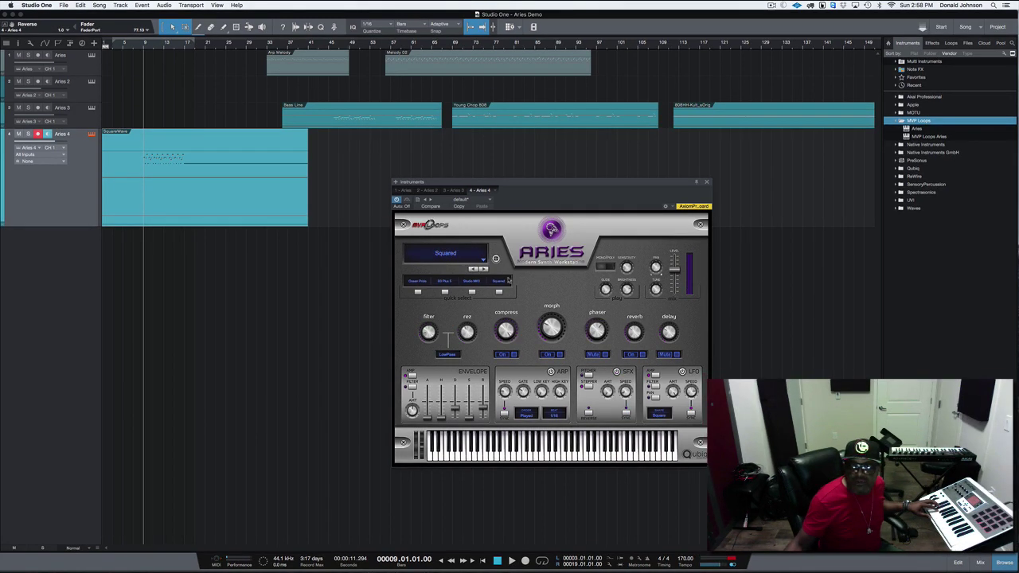
Step: Load the House Pluck patch from the default Pluck presets on the Aries 4 track
left_click(482, 260)
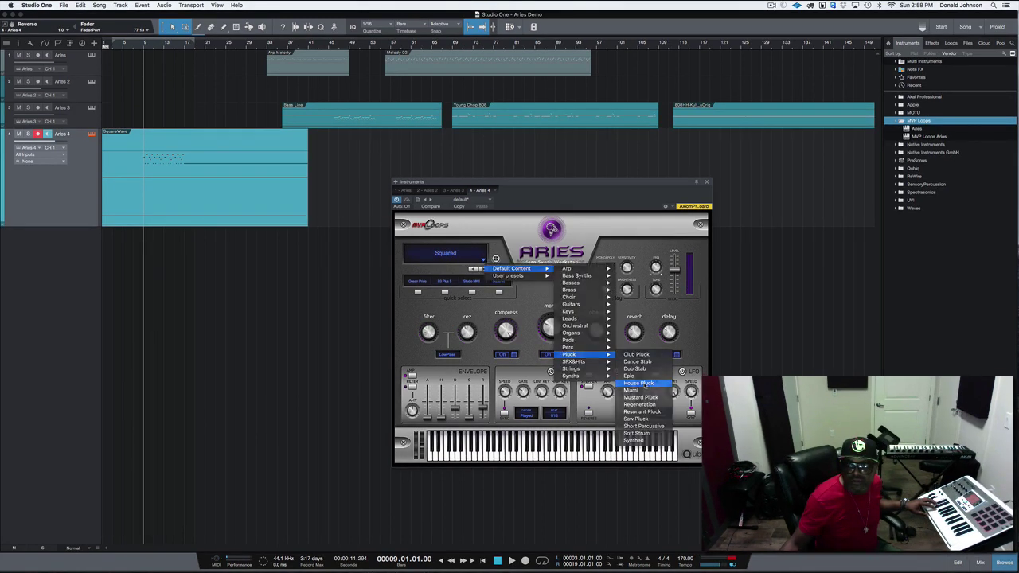
left_click(648, 387)
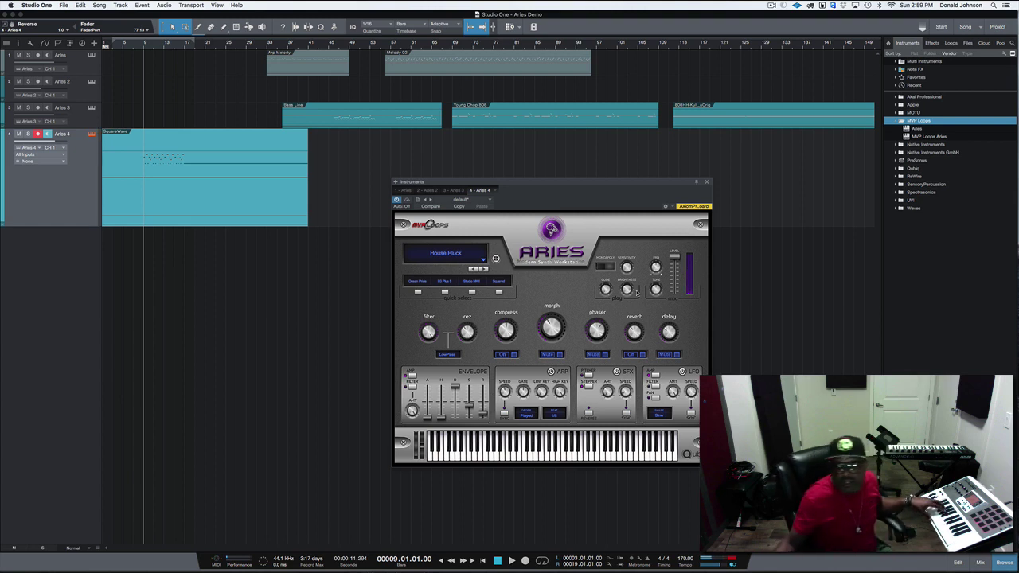
left_click(484, 260)
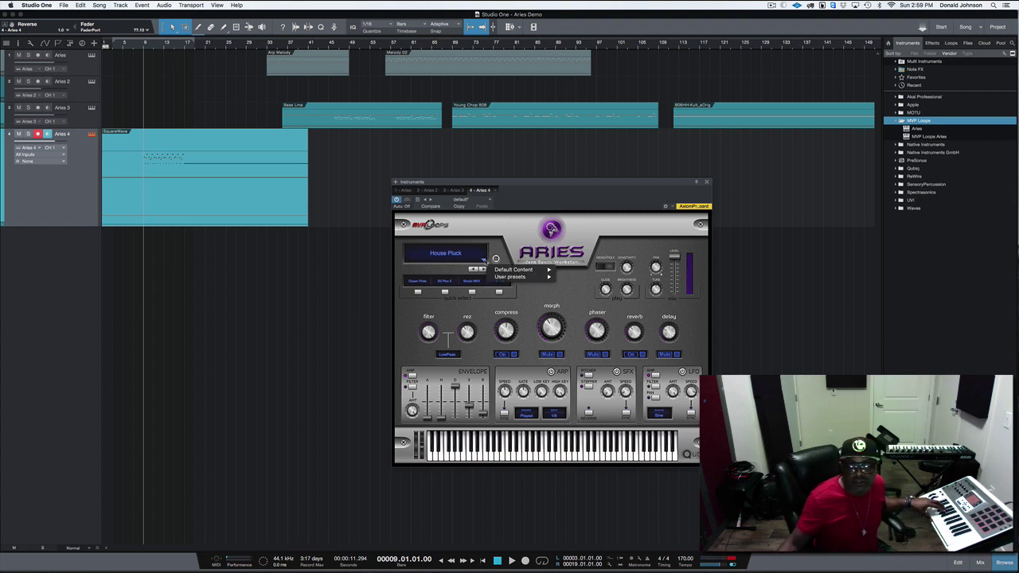
mouse_move(516, 270)
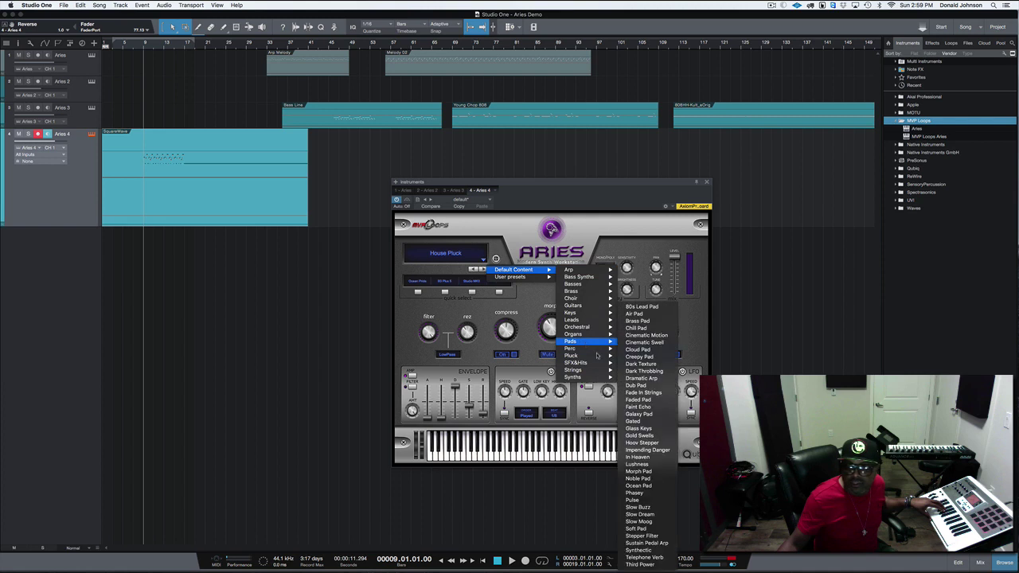
left_click(492, 274)
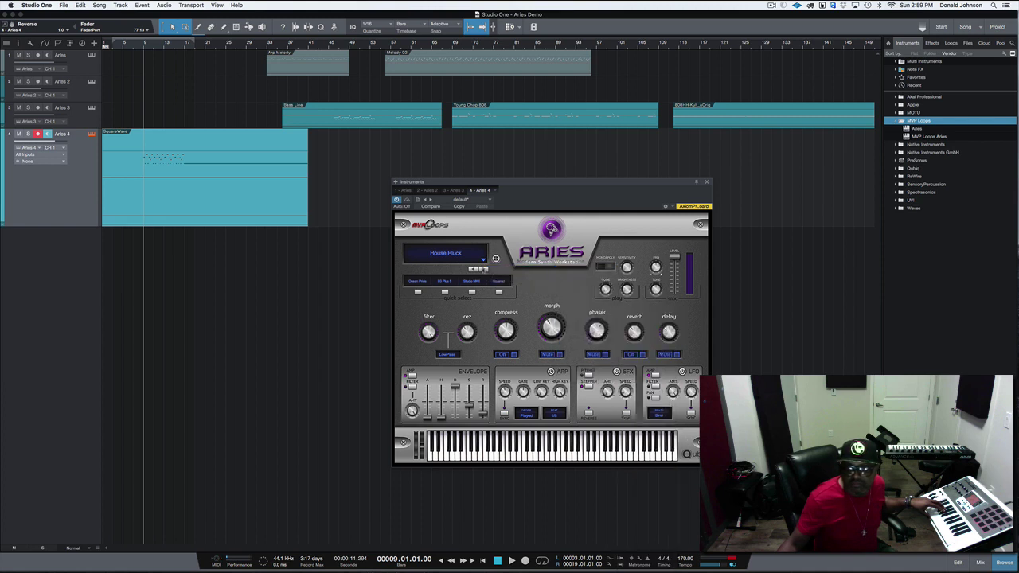
Step: Advance through the Pluck patches from House Pluck to audition Miami, Mustard Pluck and Regeneration
left_click(482, 270)
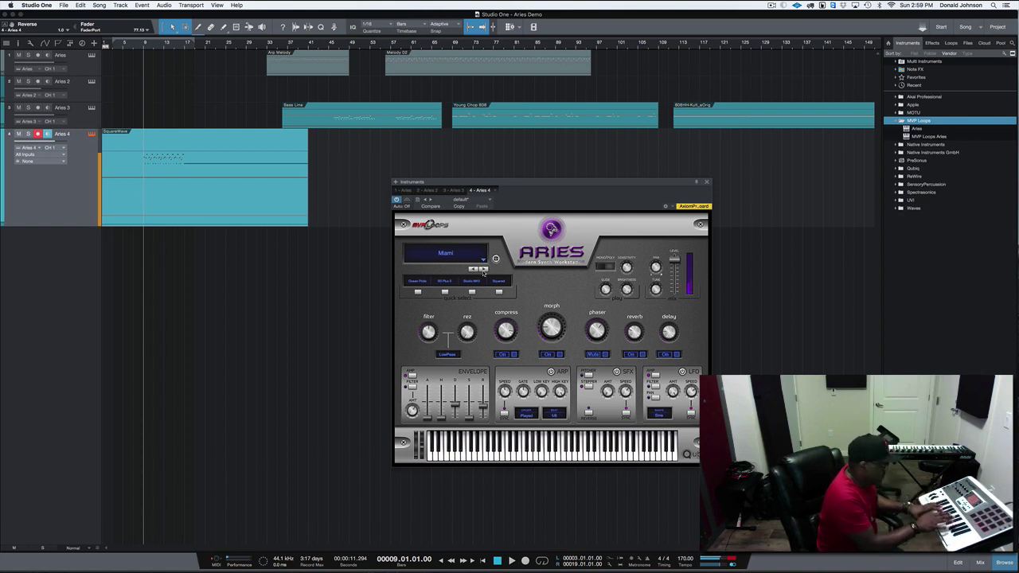
left_click(484, 269)
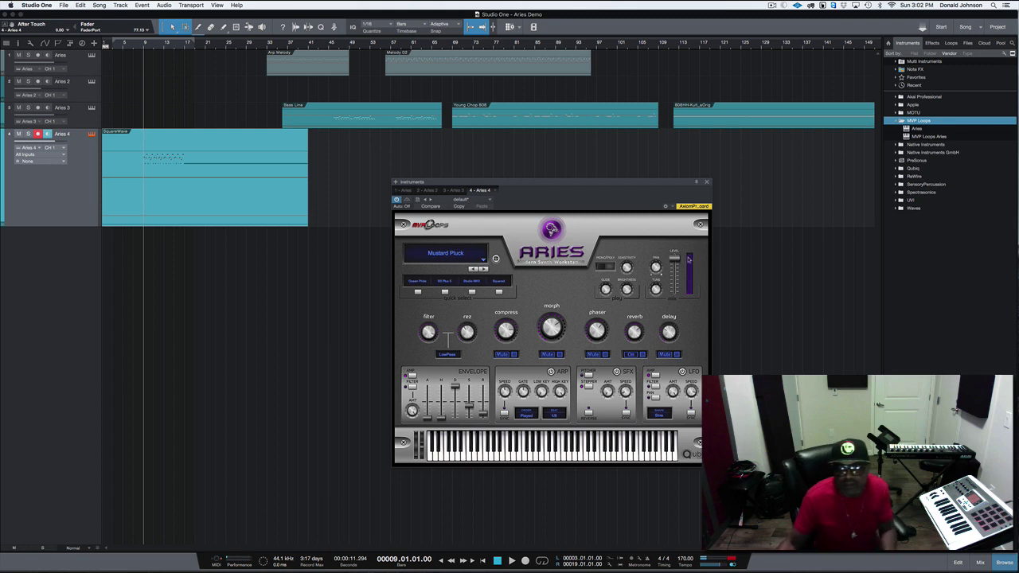
left_click(483, 269)
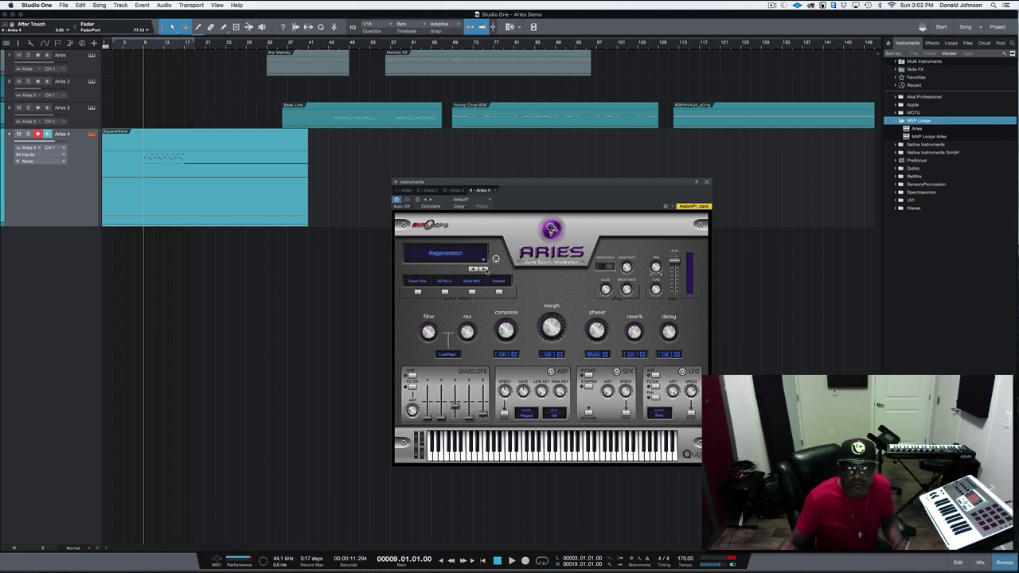